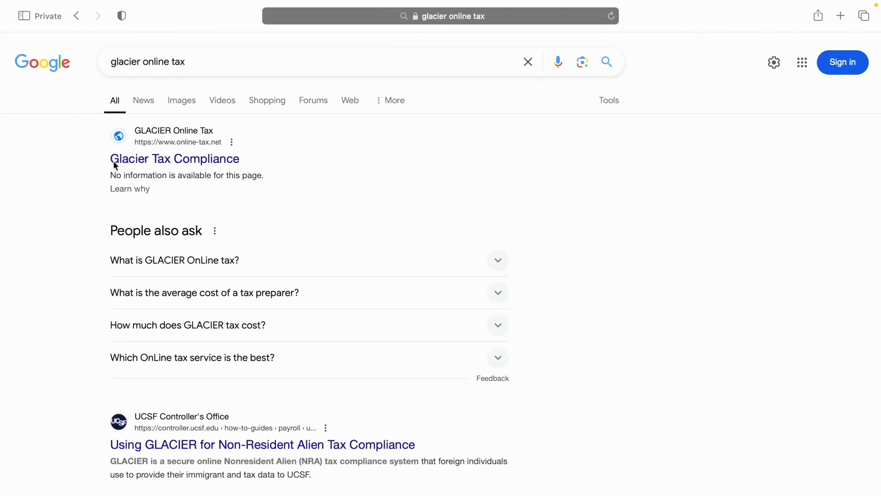
Open the GLACIER Tax Compliance site, sign in with the saved credentials, and accept the user agreement
click(142, 162)
click(459, 311)
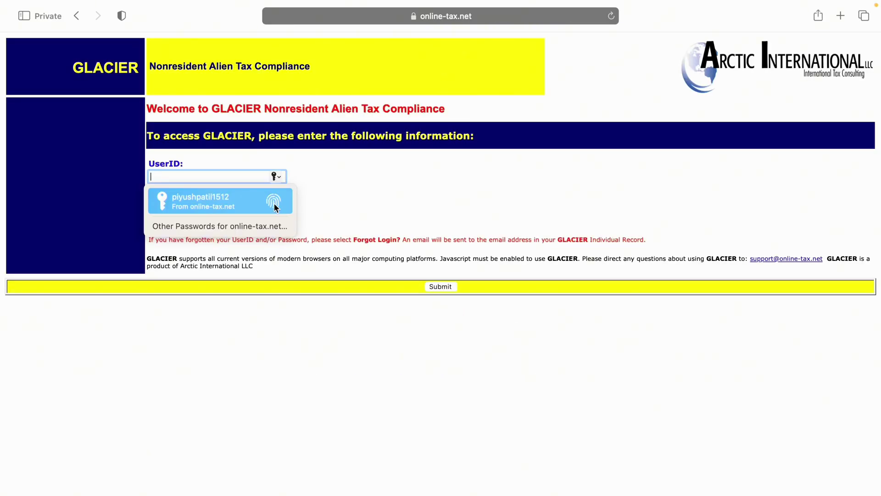
click(275, 207)
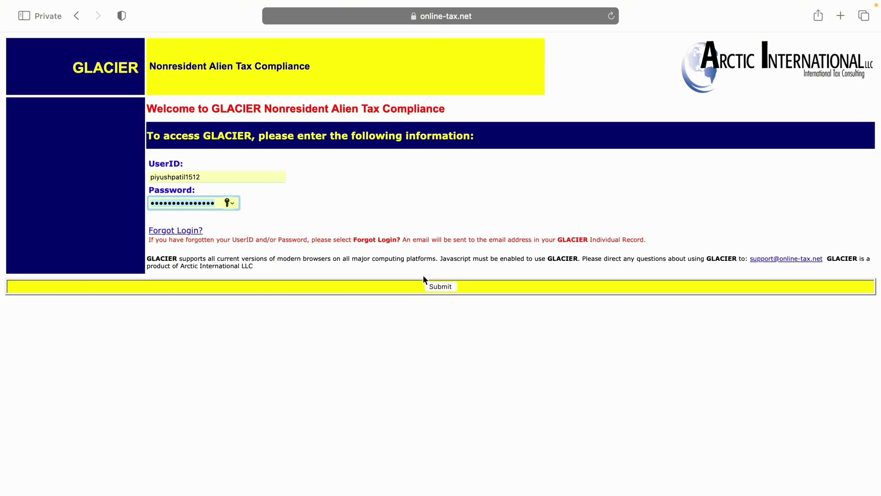
click(430, 287)
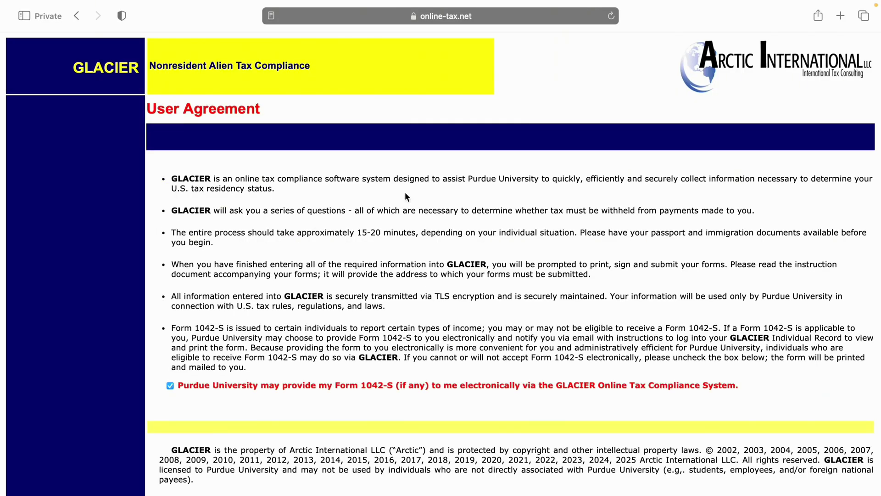
scroll(379, 236, down, 5)
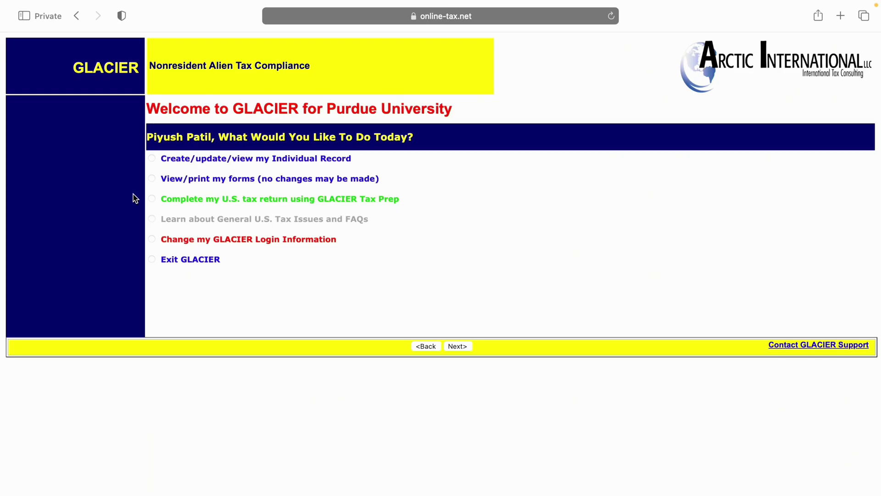
Open the Individual Record and keep Employee/Staff as the Purdue relationship
click(152, 159)
click(458, 345)
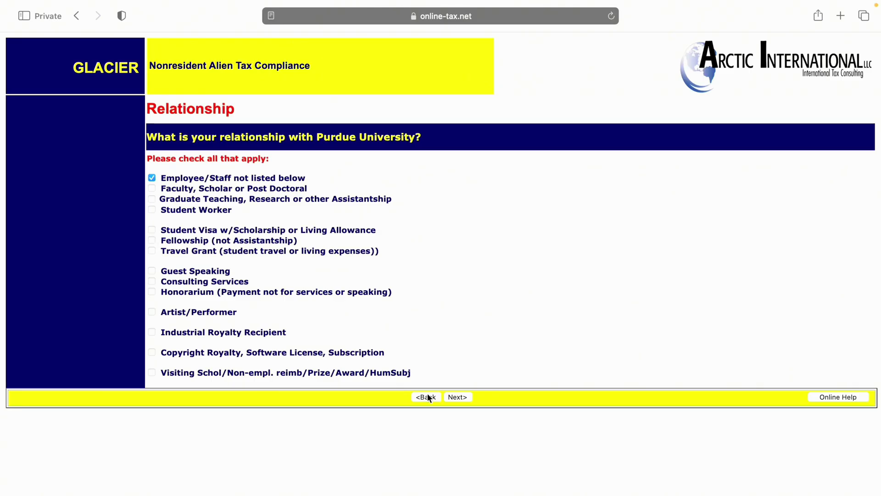
click(451, 398)
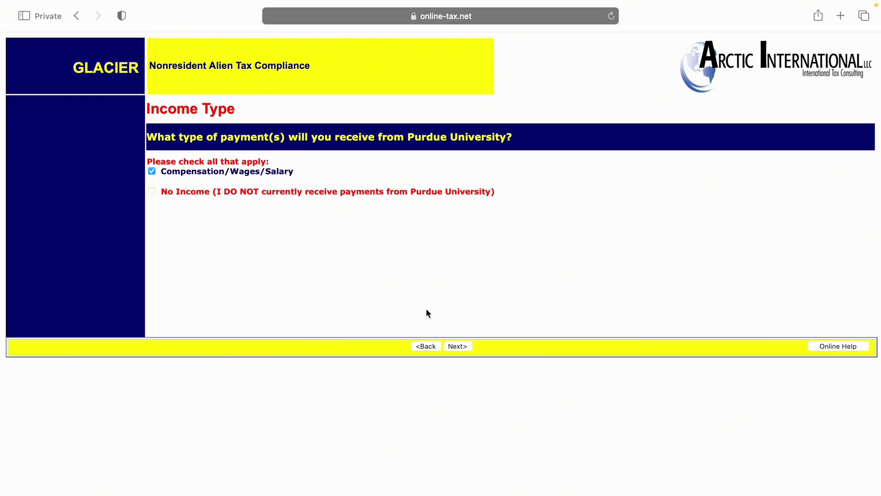
Confirm Compensation/Wages/Salary as the income type and accept the prefilled personal information
click(456, 345)
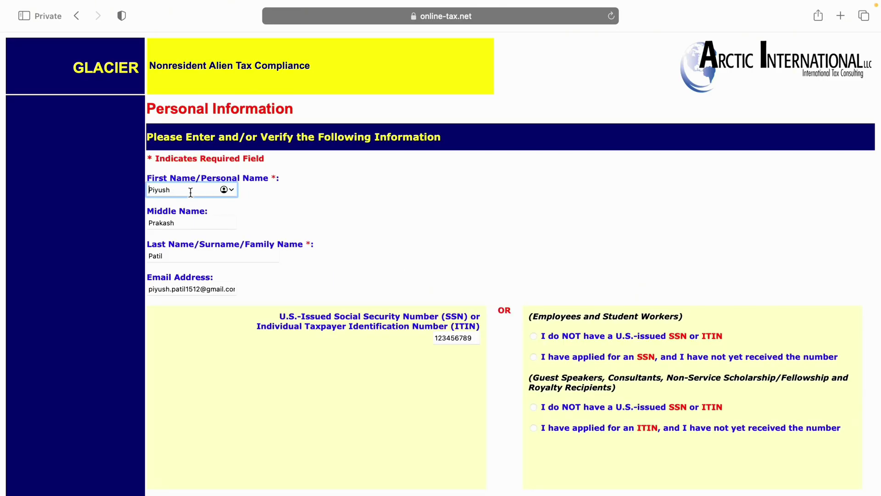
scroll(173, 255, down, 3)
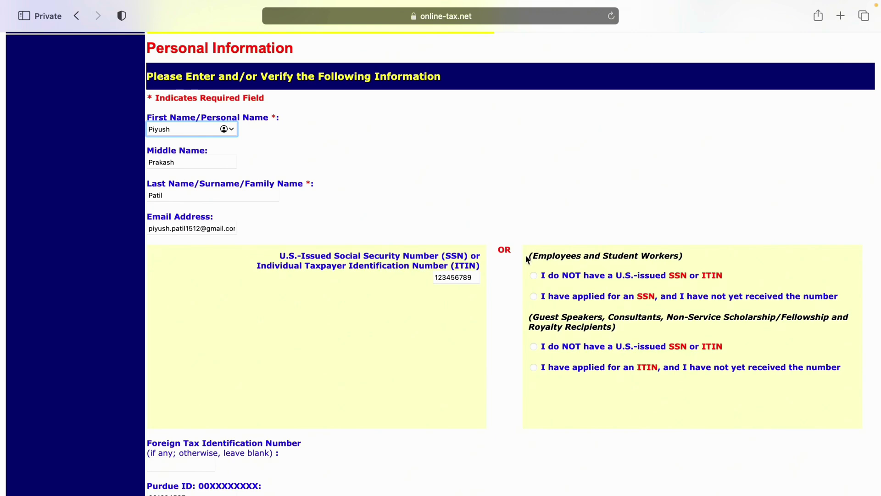
scroll(542, 272, down, 3)
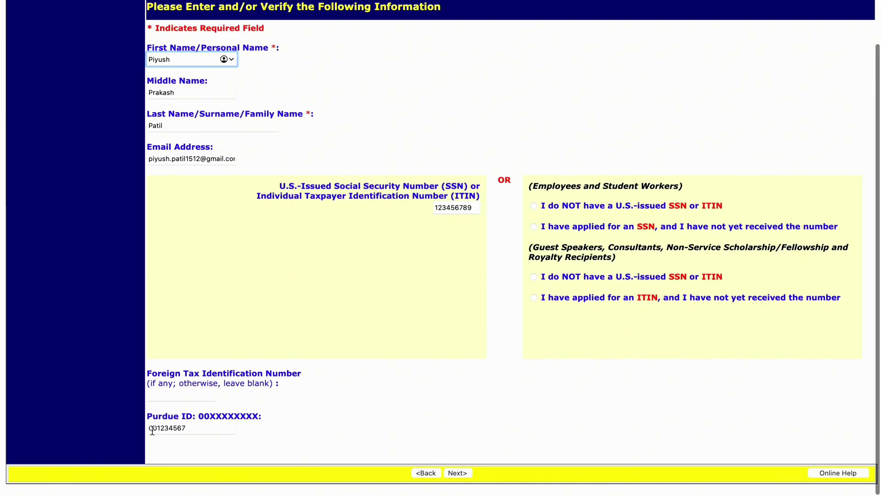
click(455, 472)
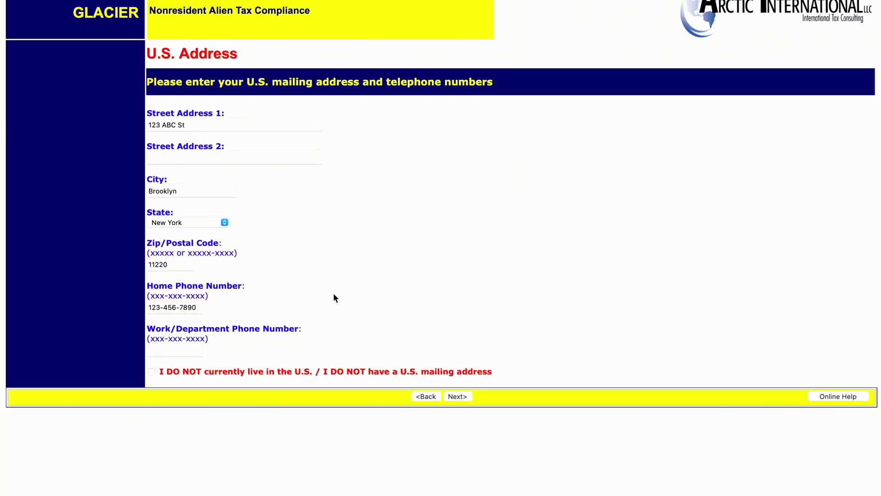
Accept the U.S. mailing address and foreign address, and India as citizenship and tax residence
click(460, 395)
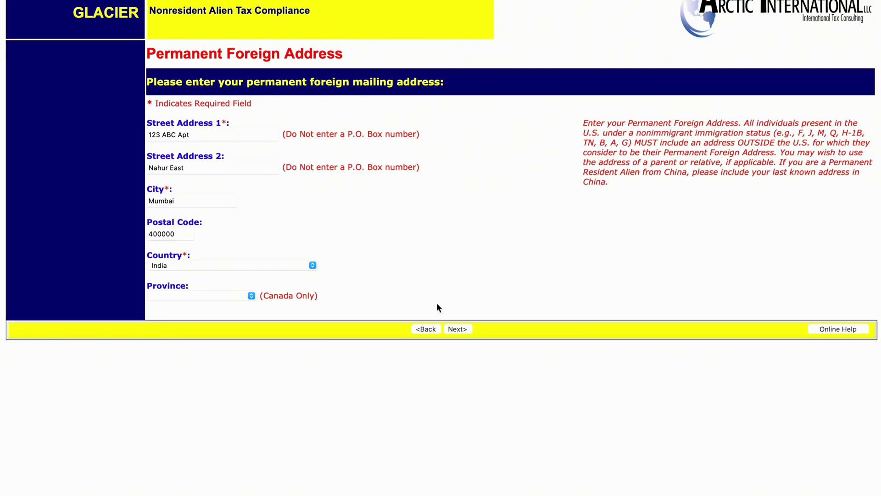
click(461, 328)
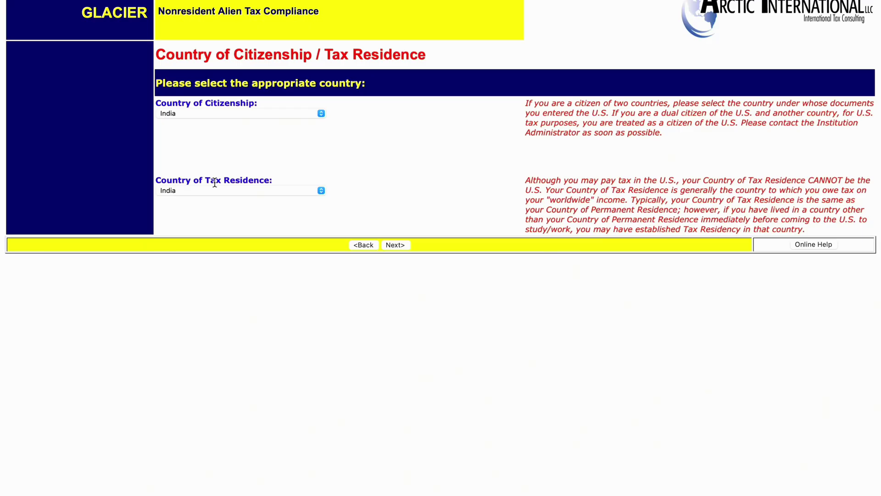
click(391, 242)
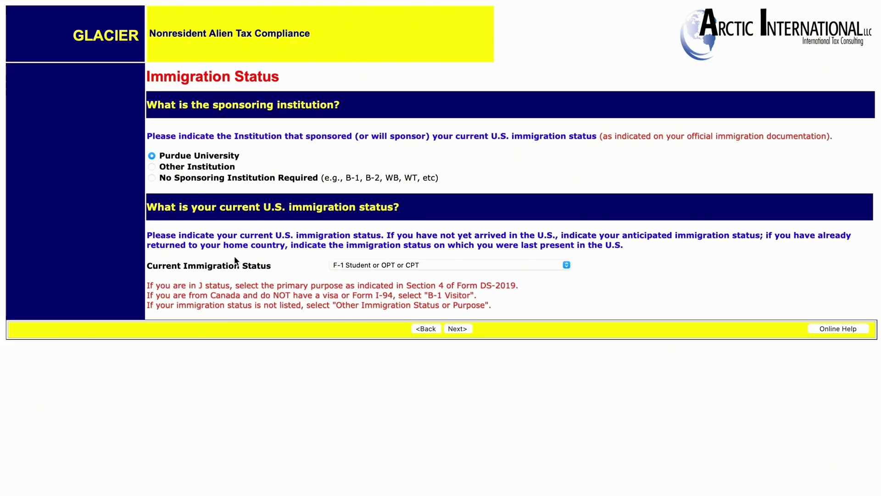
Keep F-1 Student or OPT or CPT as the current immigration status
click(341, 265)
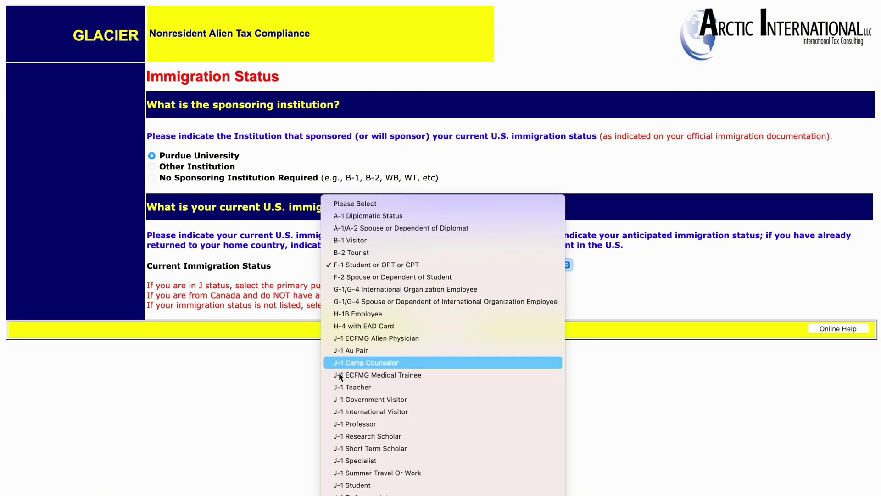
click(384, 268)
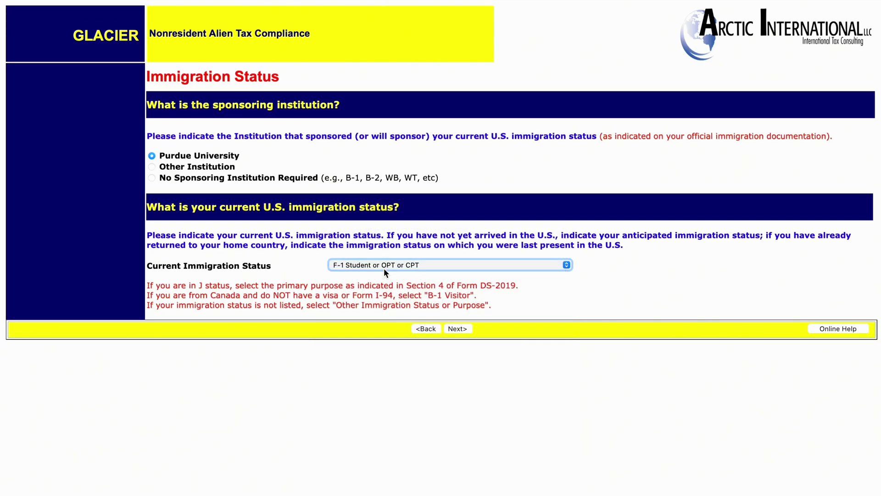
click(458, 328)
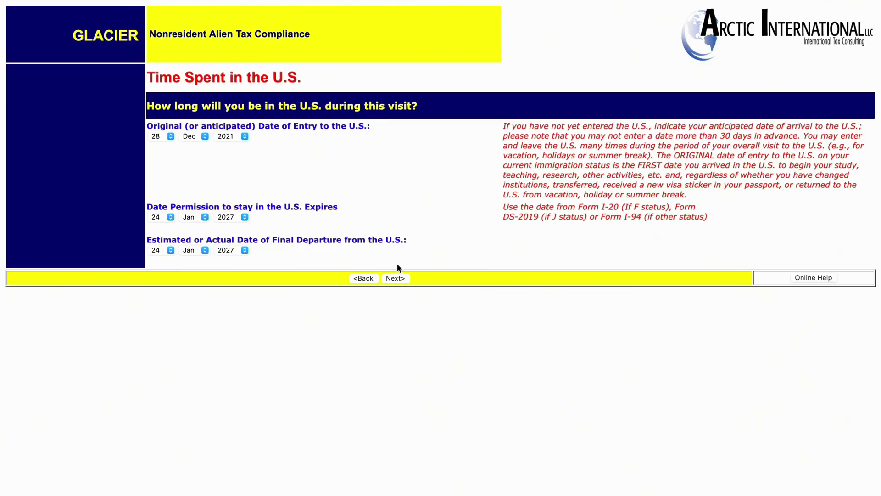
Confirm the entry and departure dates, the unchanged immigration status, and review the days present
click(395, 278)
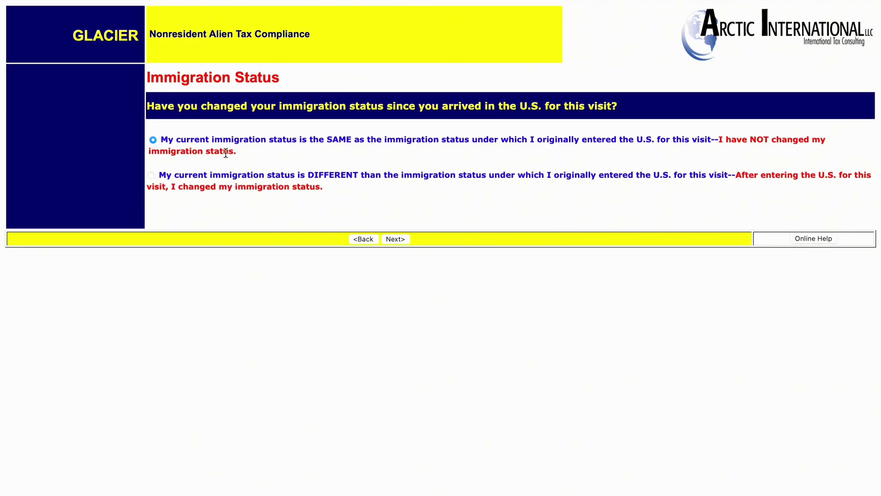
click(396, 239)
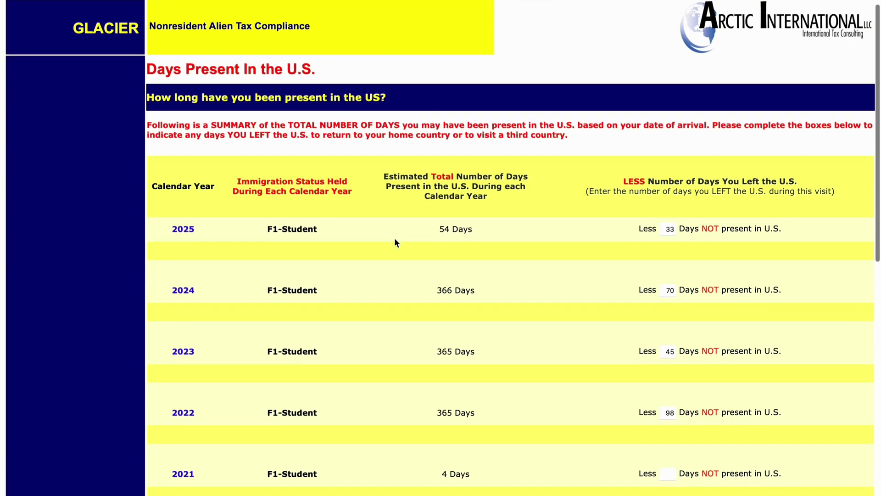
scroll(396, 240, down, 2)
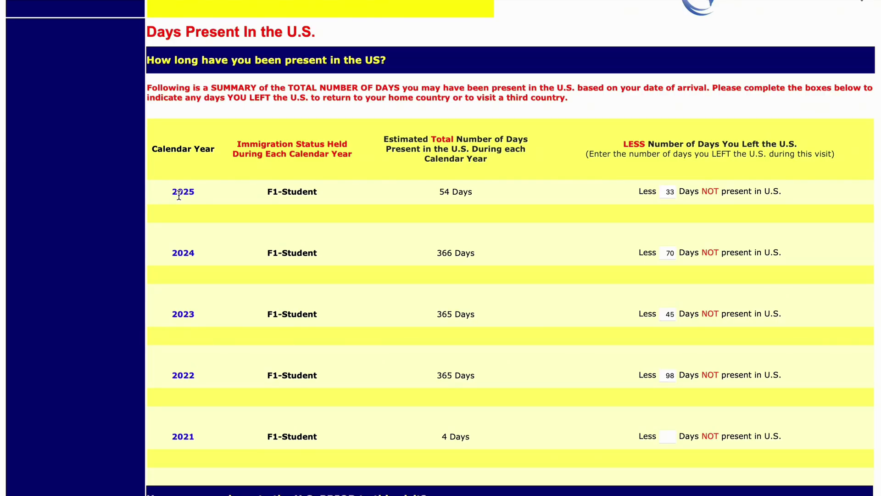
scroll(295, 230, down, 6)
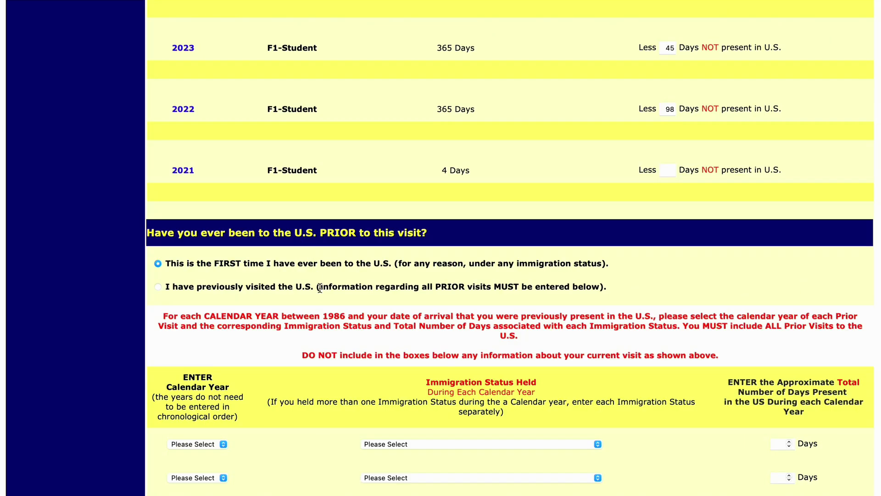
scroll(320, 299, down, 2)
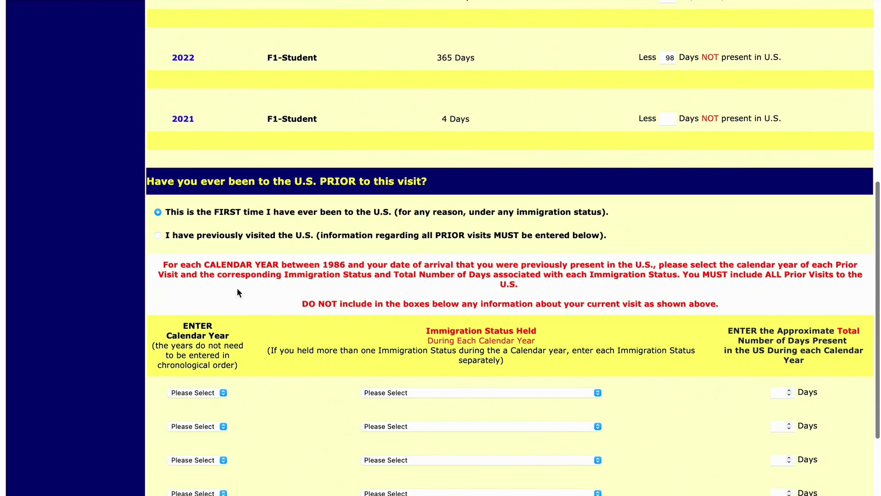
scroll(237, 292, down, 3)
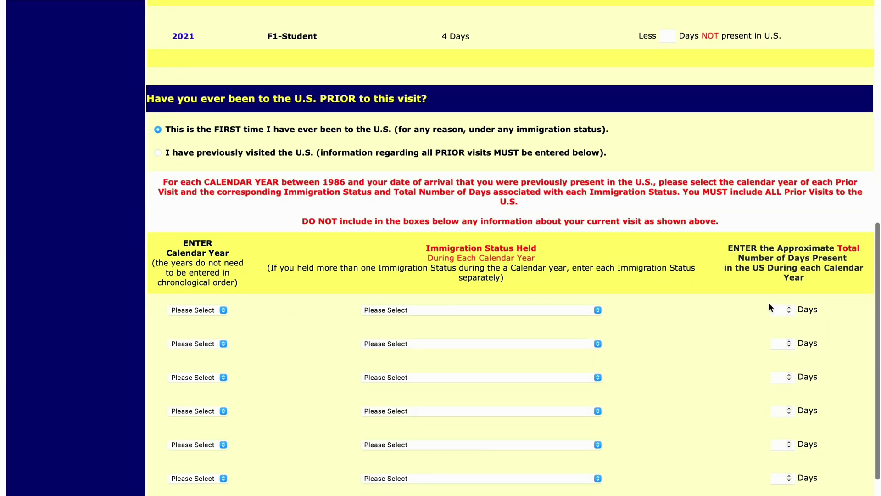
scroll(811, 312, down, 4)
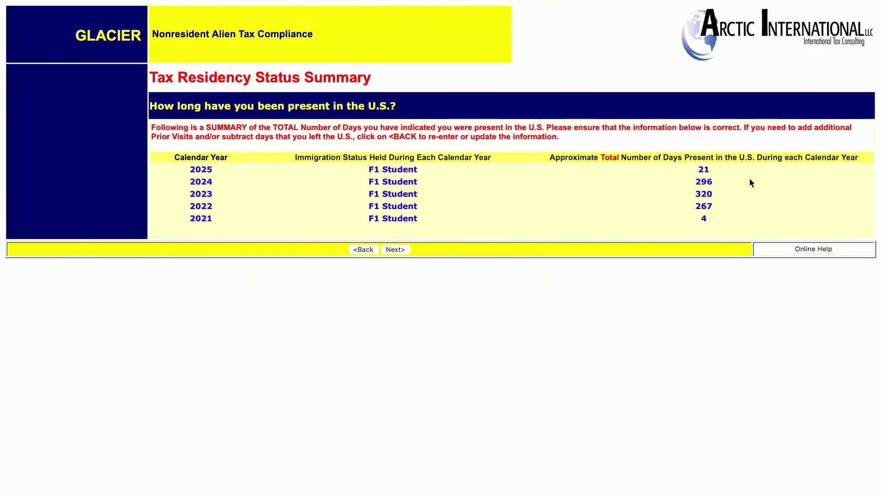
Accept the residency summary, treaty exemption determination and Tax Summary Report to generate the forms
click(388, 251)
click(455, 215)
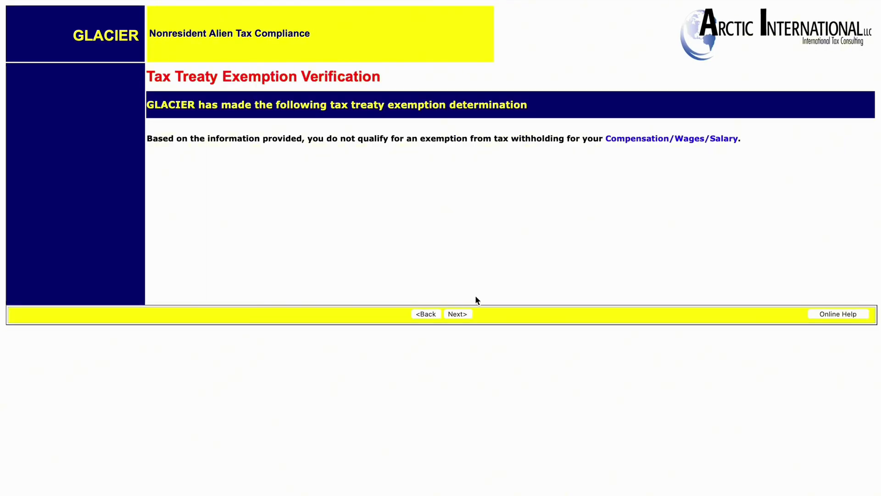
click(458, 314)
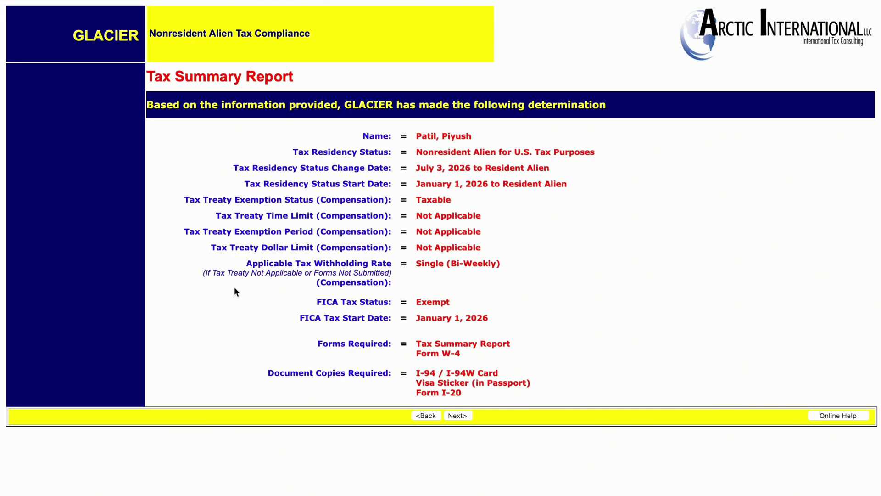
click(458, 415)
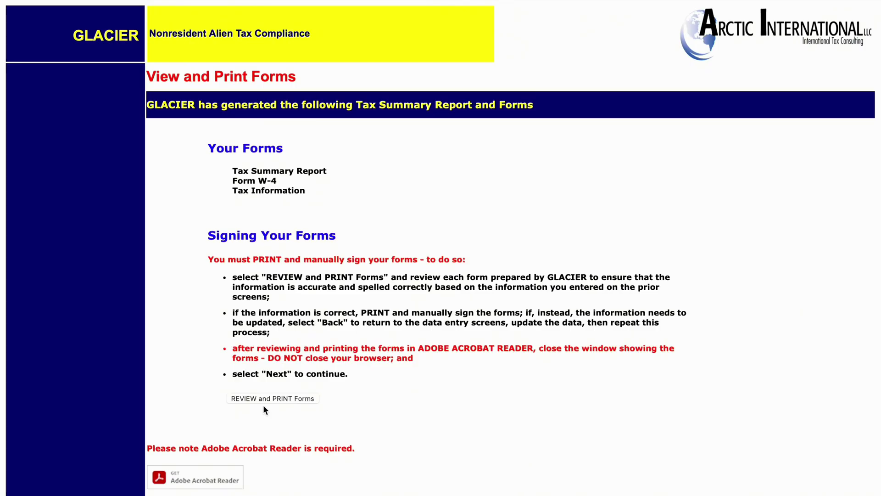
Move past the generated Tax Summary Report, Form W-4 and Tax Information forms
scroll(264, 407, down, 2)
scroll(275, 383, down, 1)
click(461, 473)
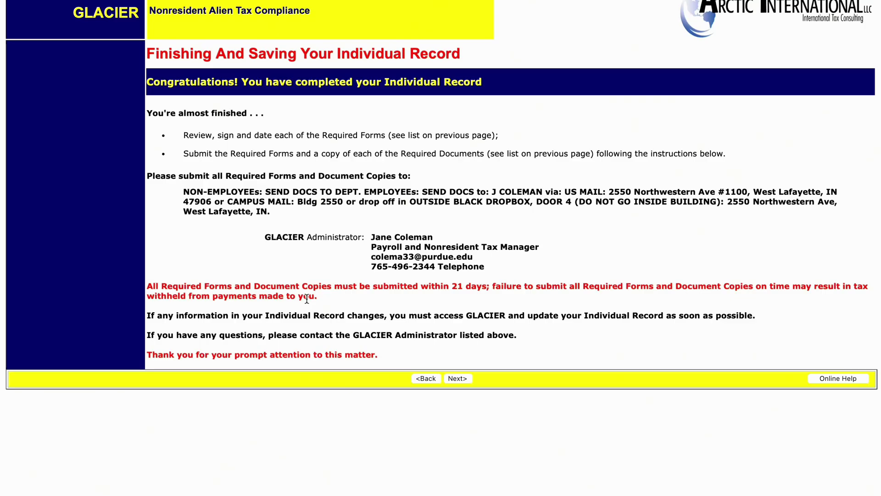
Continue to the Exiting GLACIER page and return to the activities menu
click(460, 377)
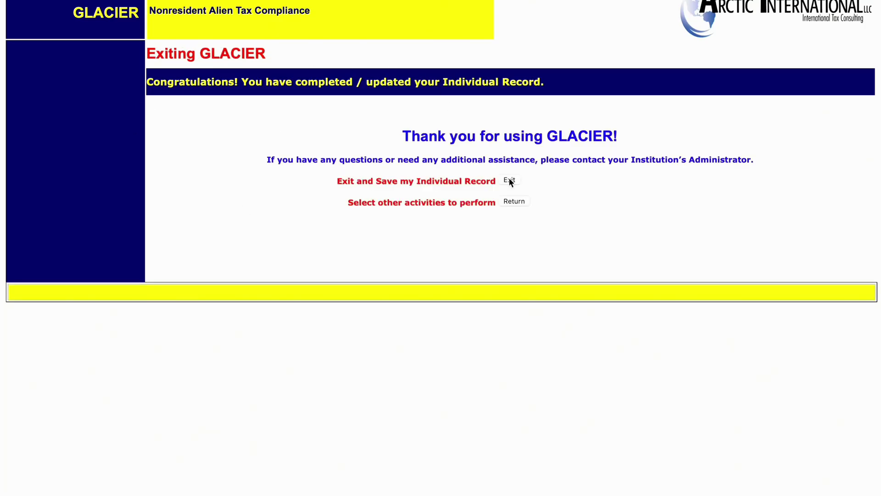
click(508, 202)
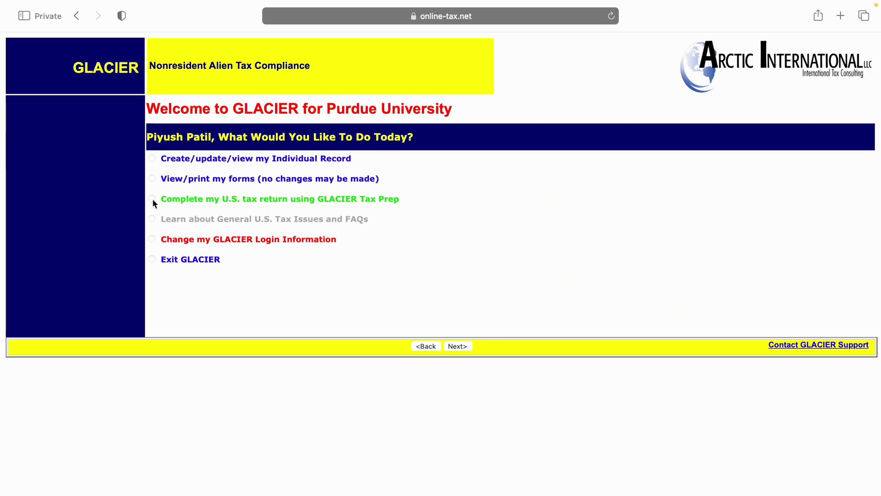
Proceed with the U.S. tax return and confirm the listed personal information as correct
click(453, 346)
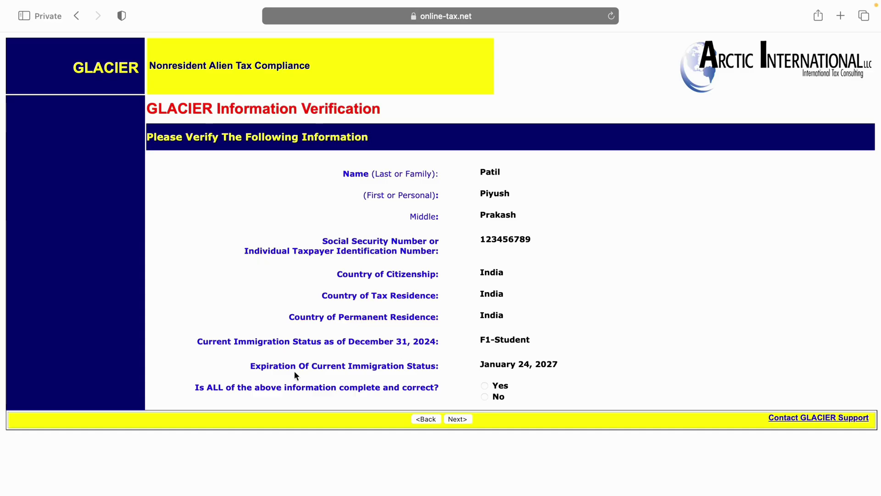
click(485, 385)
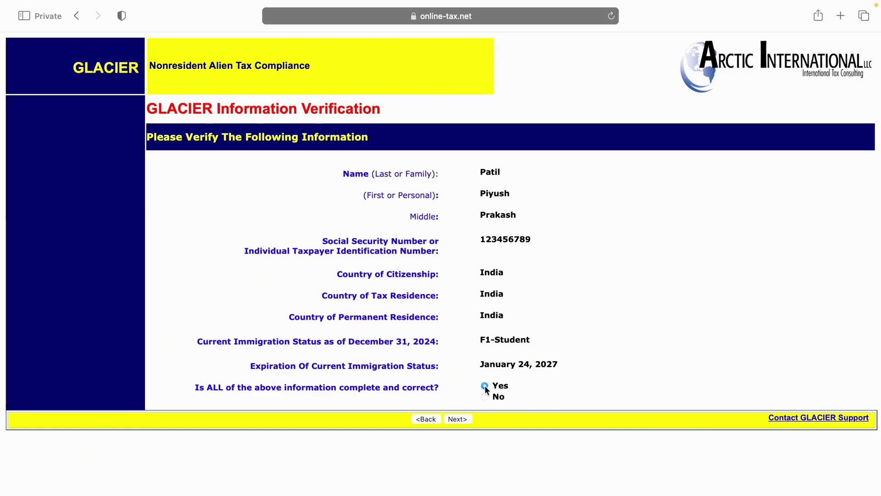
click(452, 419)
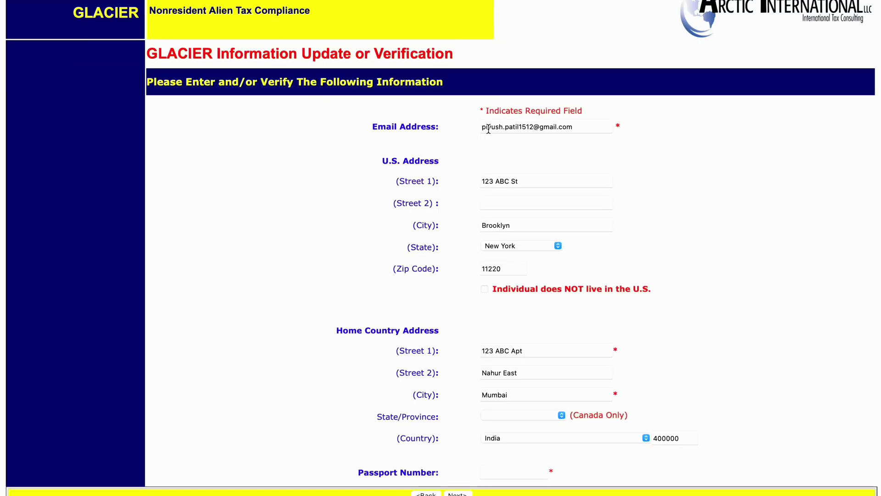
Enter the passport number and continue to the GLACIER Tax Prep notice
scroll(524, 136, down, 1)
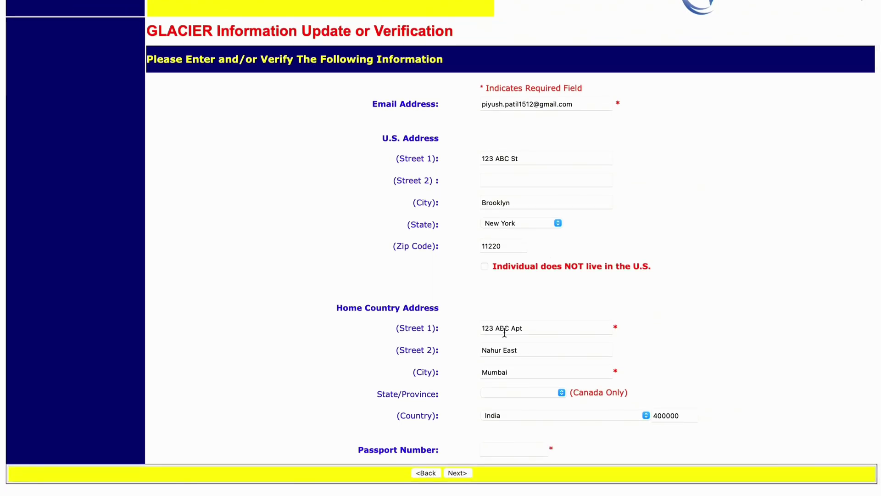
click(494, 450)
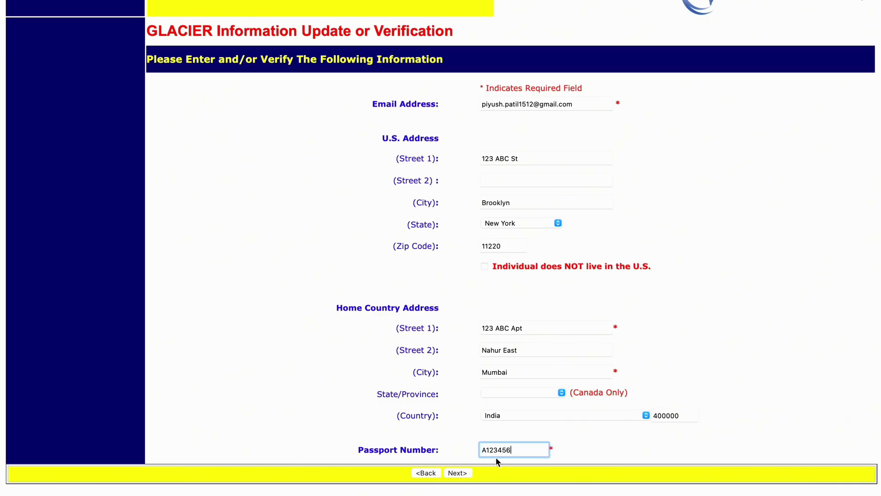
click(461, 472)
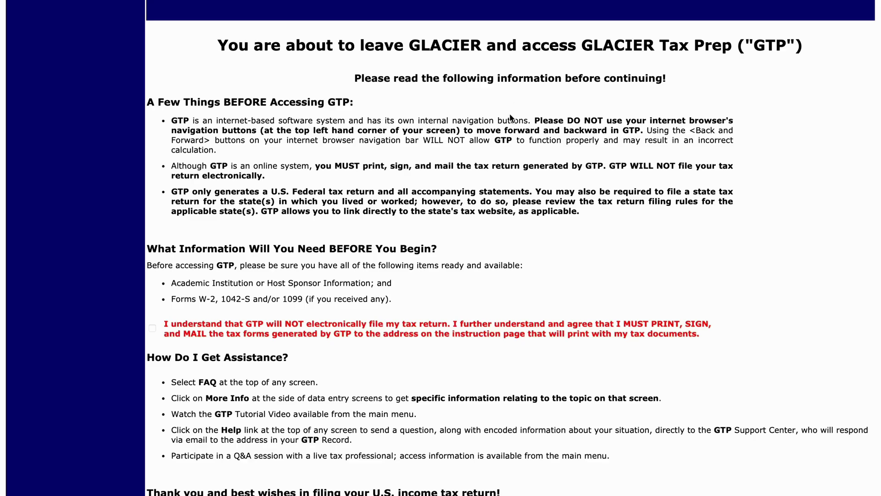
Accept that GTP won't e-file the return and continue to GLACIER Tax Prep's welcome page
scroll(455, 165, down, 1)
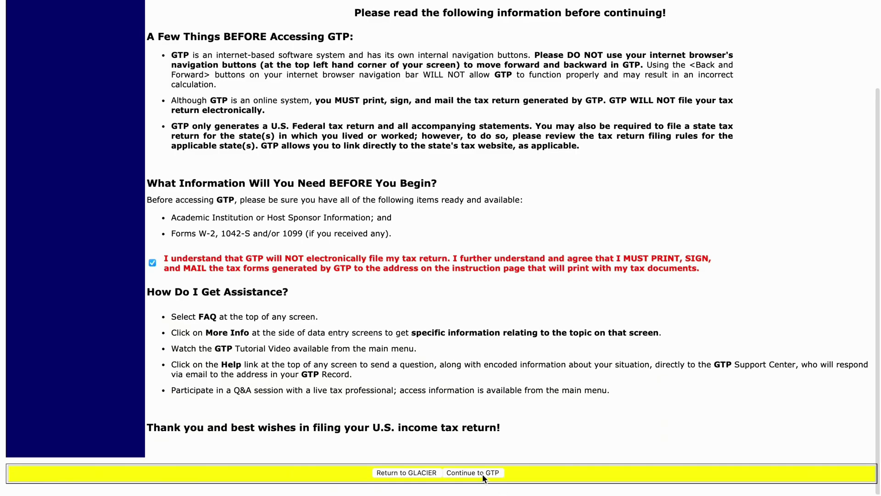
click(483, 477)
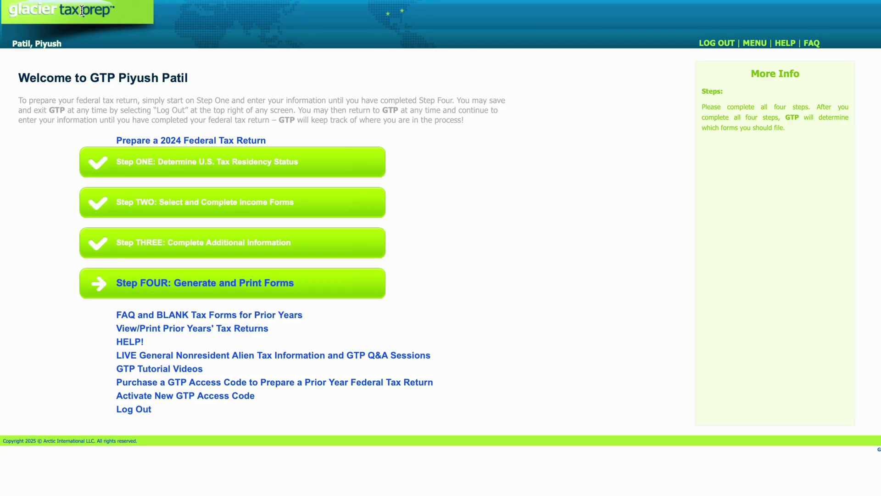
Start Step One, submit the personal information form, and review the five listed F-1 visits
click(179, 170)
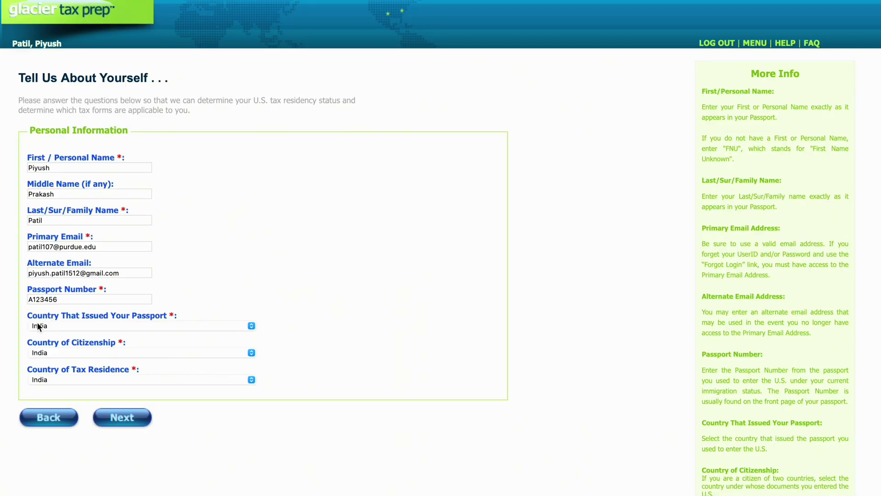
click(120, 418)
scroll(96, 260, down, 2)
scroll(96, 260, down, 1)
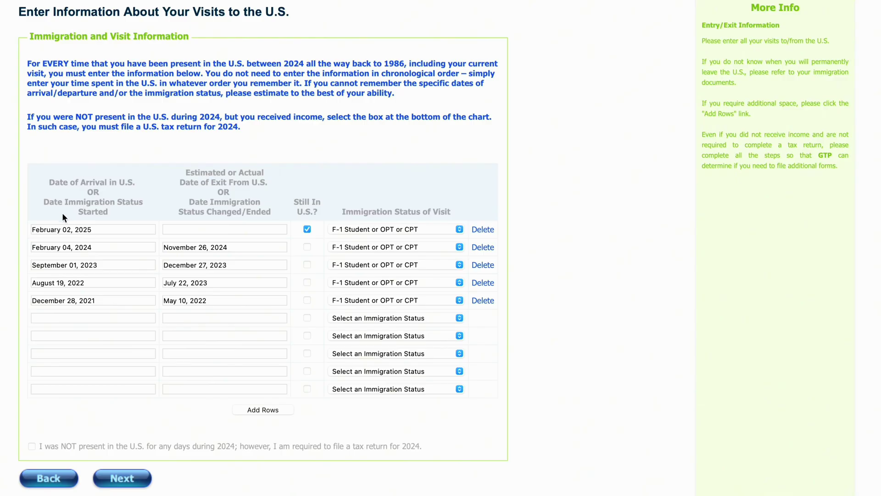
Keep F-1 Student or OPT or CPT as the current visit's status and submit the visit history
click(378, 229)
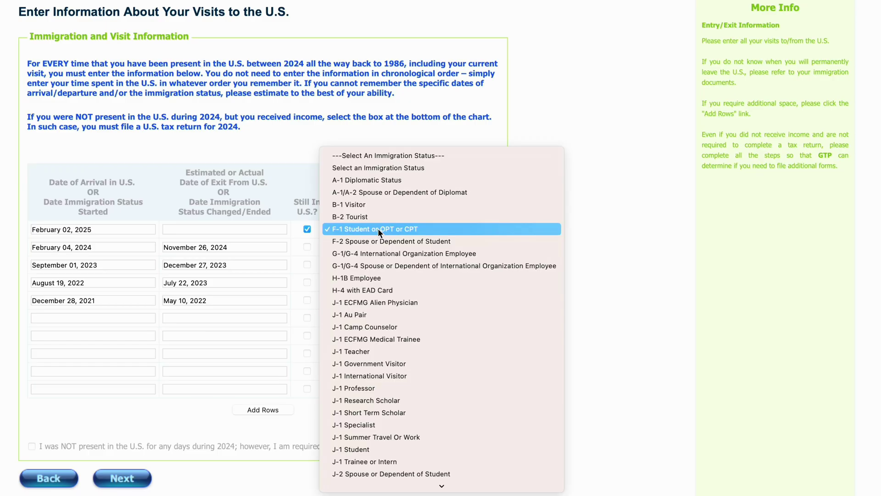
click(378, 228)
scroll(100, 423, down, 1)
click(134, 441)
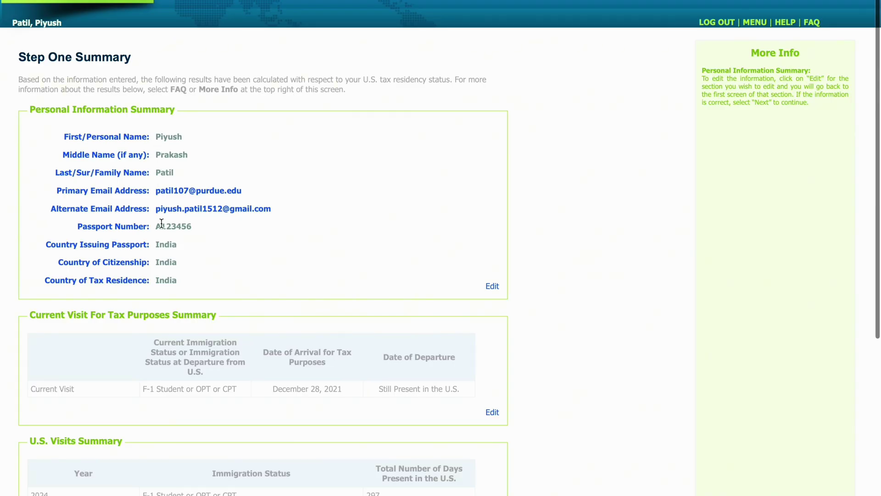
Review the Step One summary and get the 2024 Nonresident Alien residency result
scroll(164, 236, down, 2)
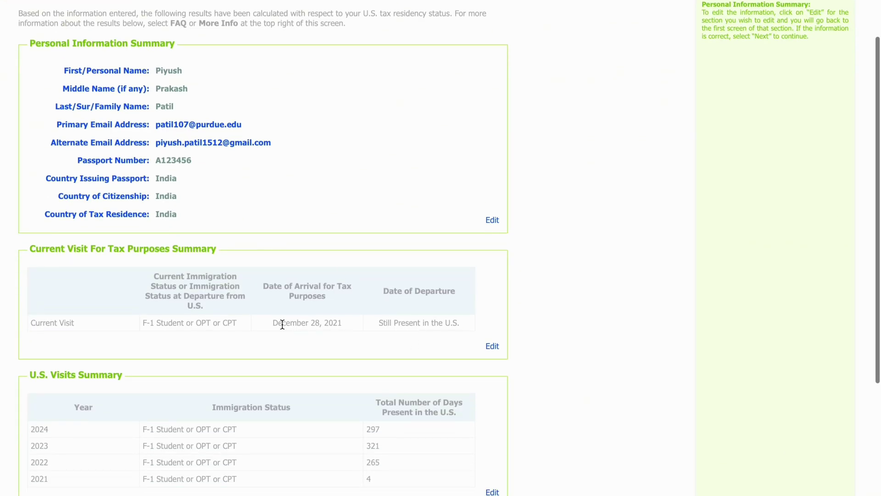
scroll(280, 324, down, 4)
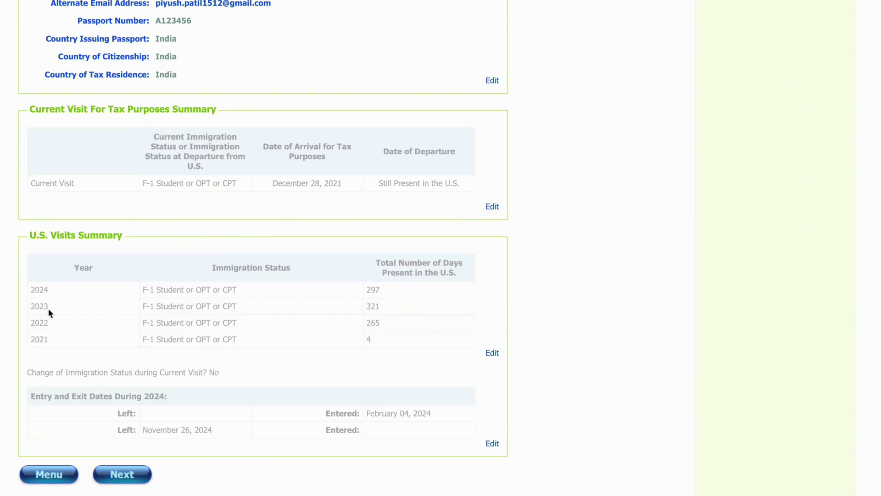
click(111, 477)
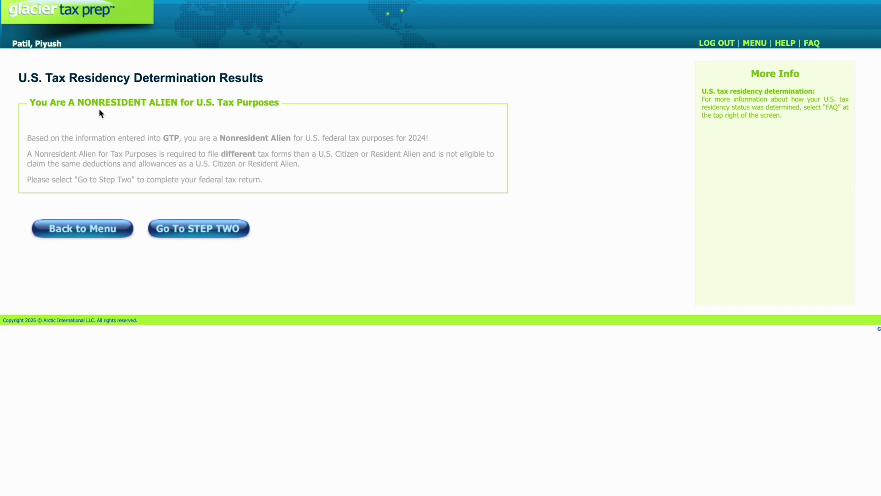
Go to Step Two, the 2024 income statements page
click(209, 232)
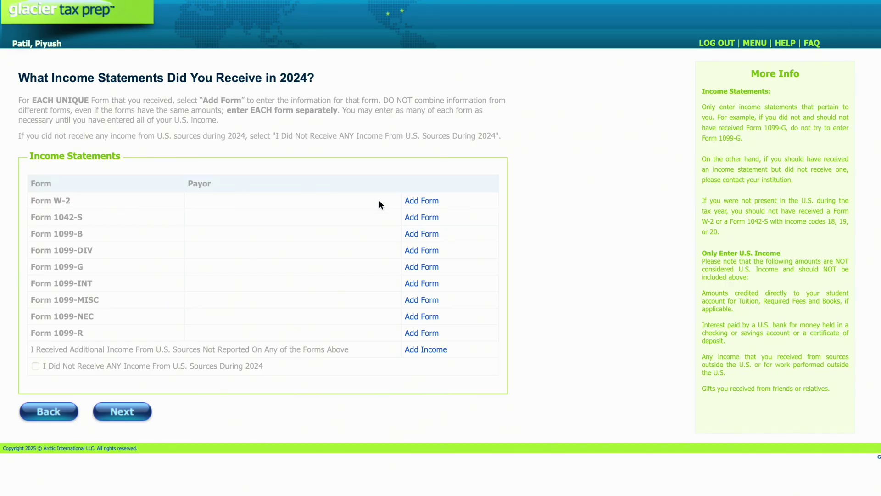
click(427, 202)
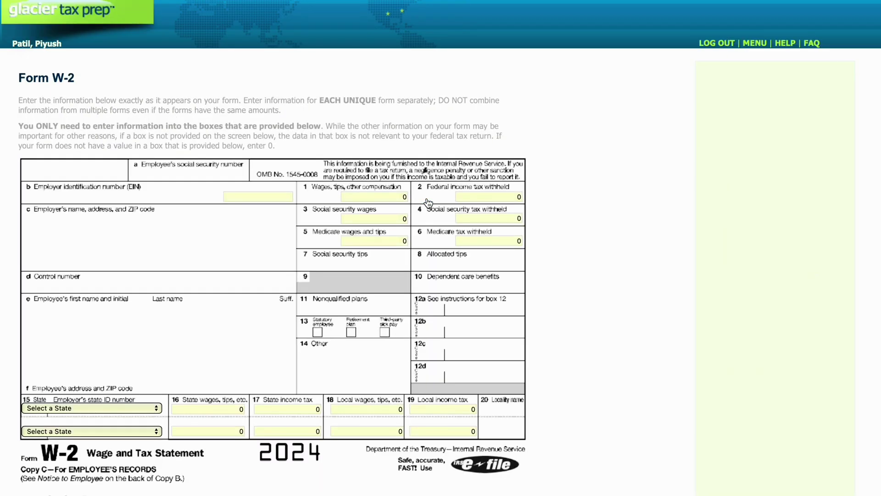
scroll(225, 193, down, 1)
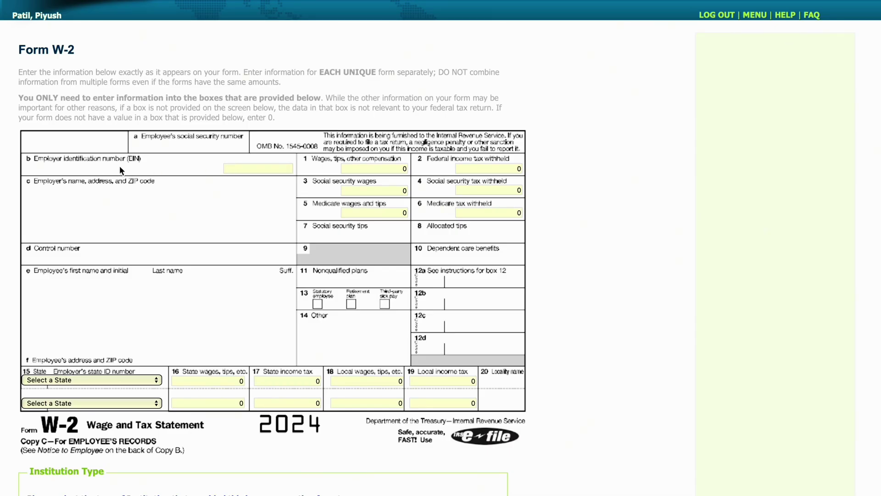
click(391, 168)
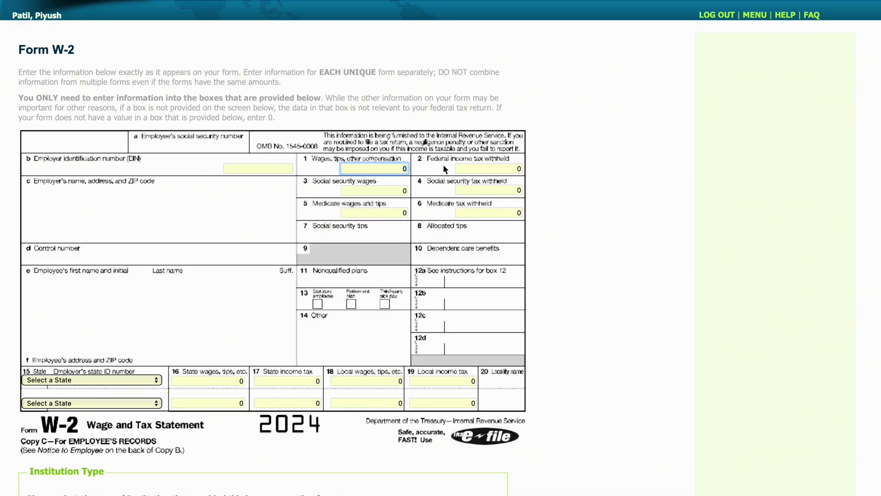
click(307, 160)
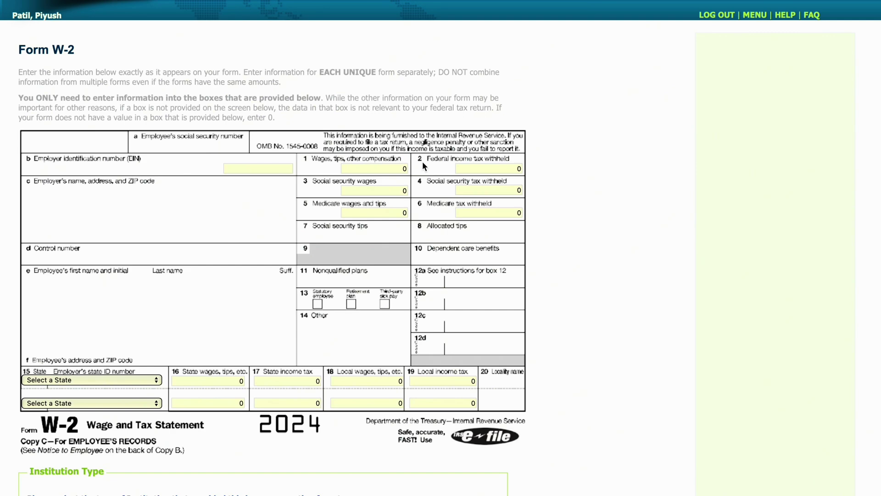
scroll(439, 248, down, 3)
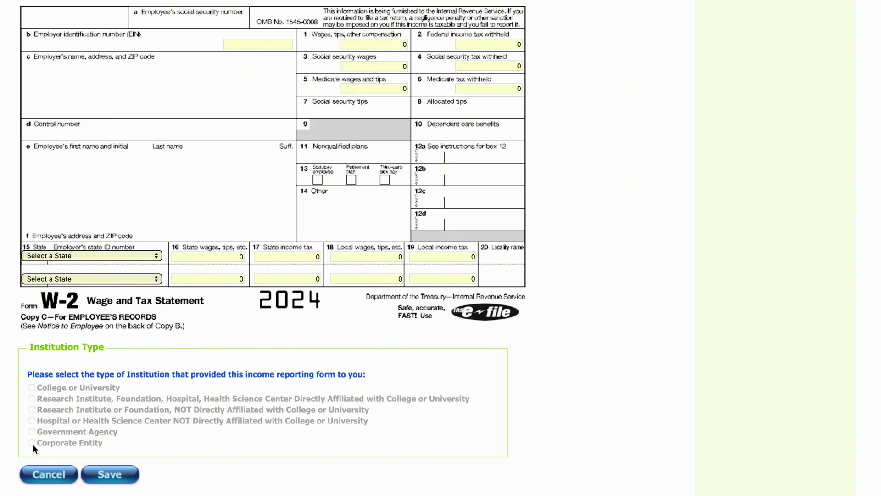
click(103, 481)
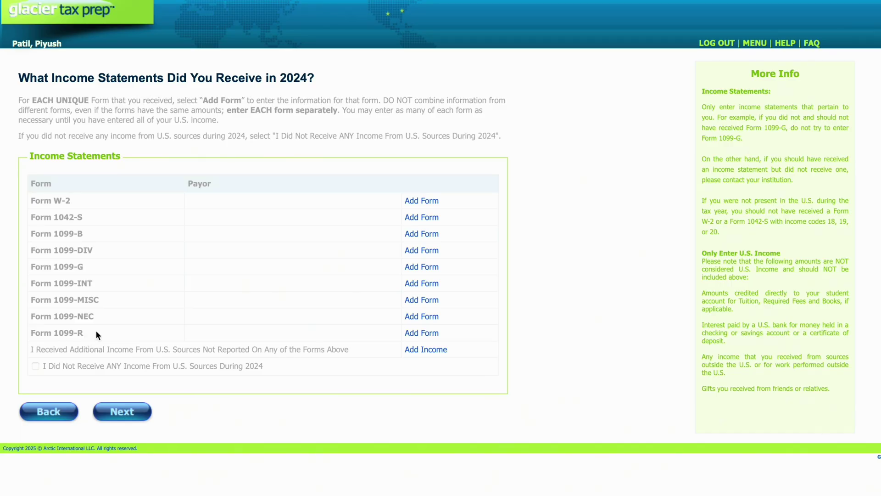
Add a new blank Form 1099-DIV and scroll through its empty dividend fields
click(419, 252)
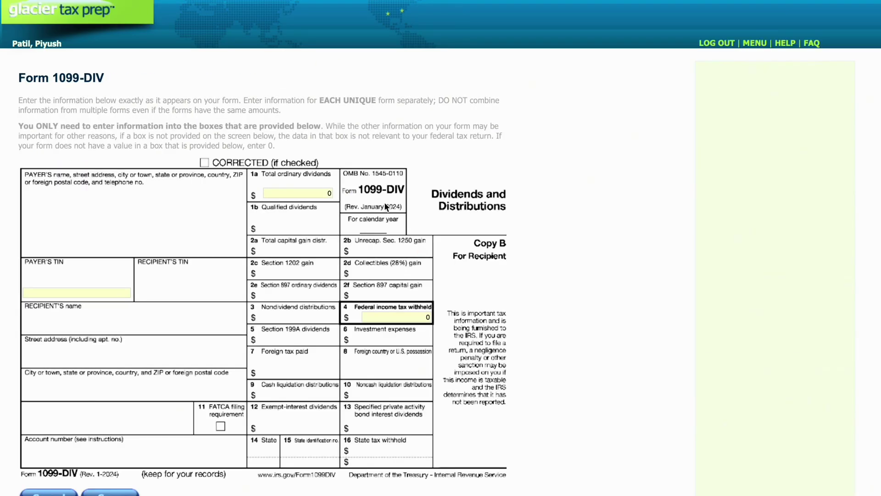
scroll(304, 195, down, 2)
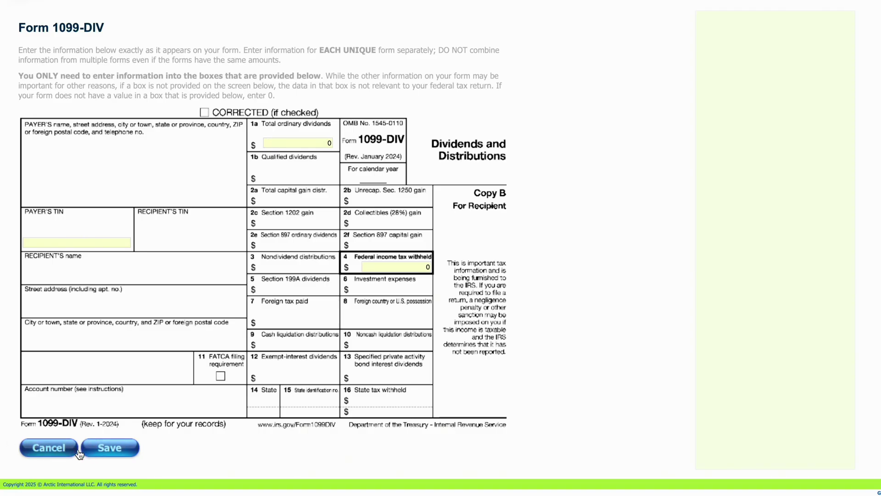
Cancel the empty 1099-DIV and continue past the Income Statements list
click(63, 448)
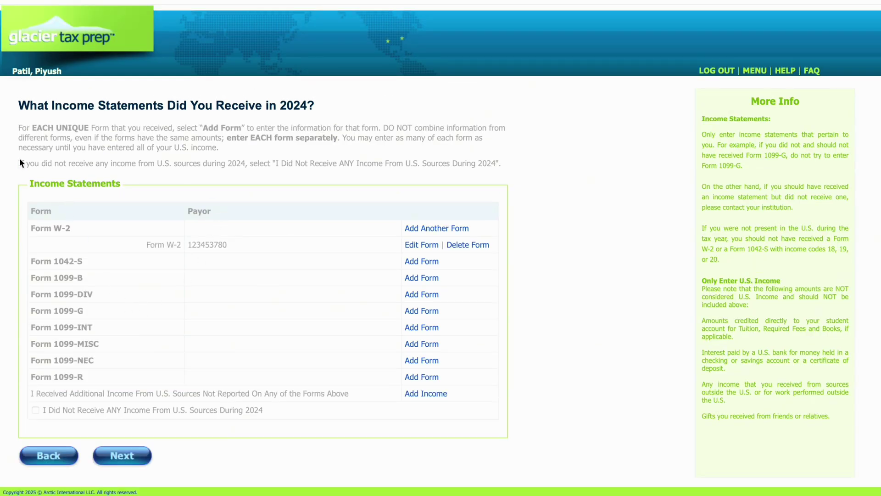
click(123, 455)
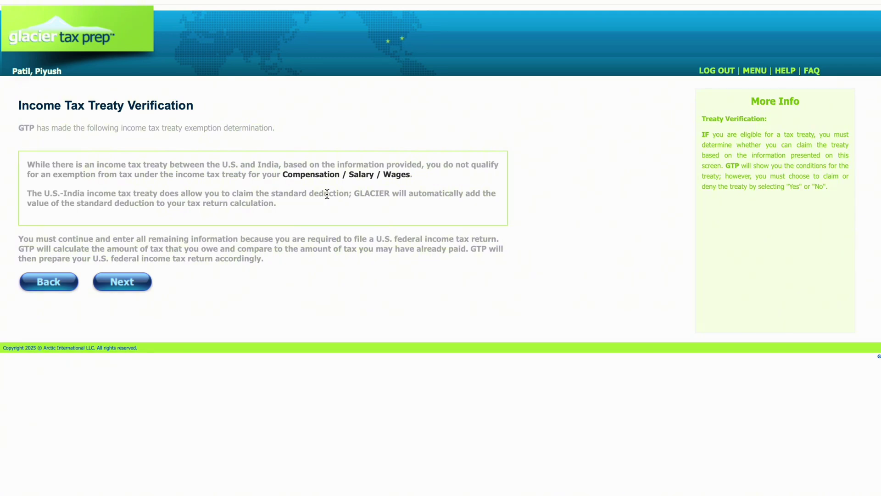
Pass the treaty verification and the $40,000 income summary into Step Three
click(123, 281)
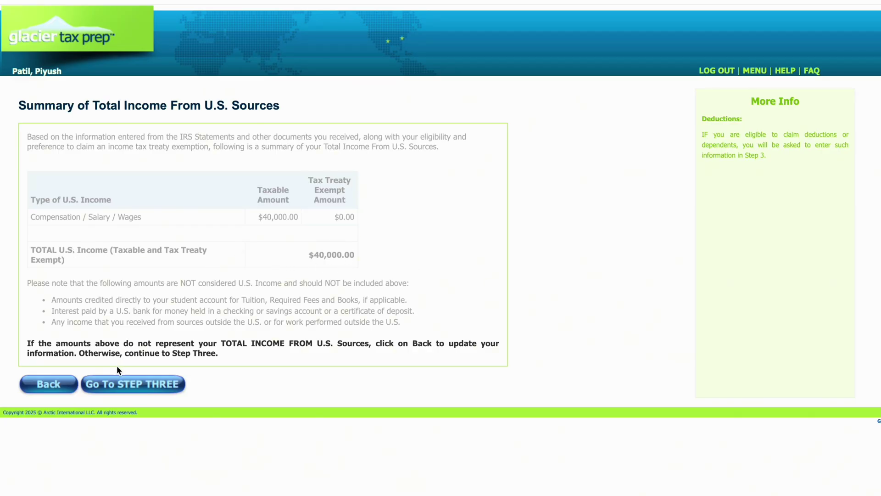
click(118, 384)
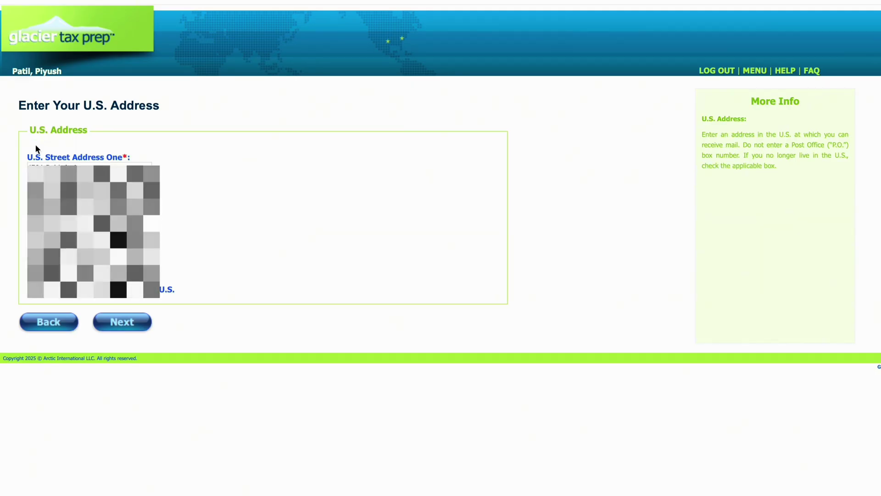
Accept the U.S. address, the taxpayer ID, and Single marital status
click(112, 323)
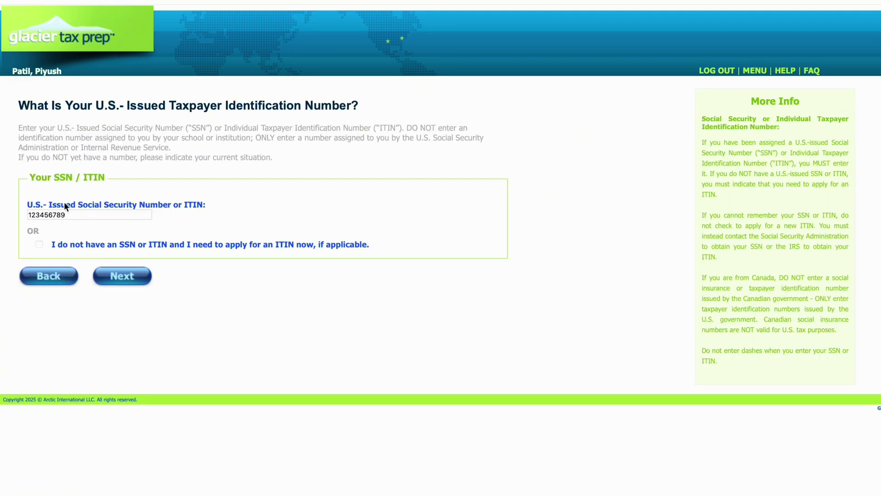
click(125, 279)
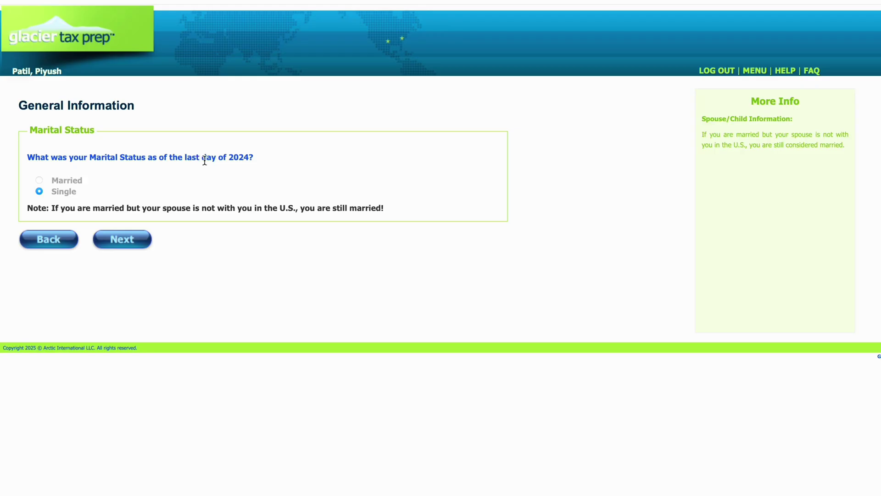
click(119, 241)
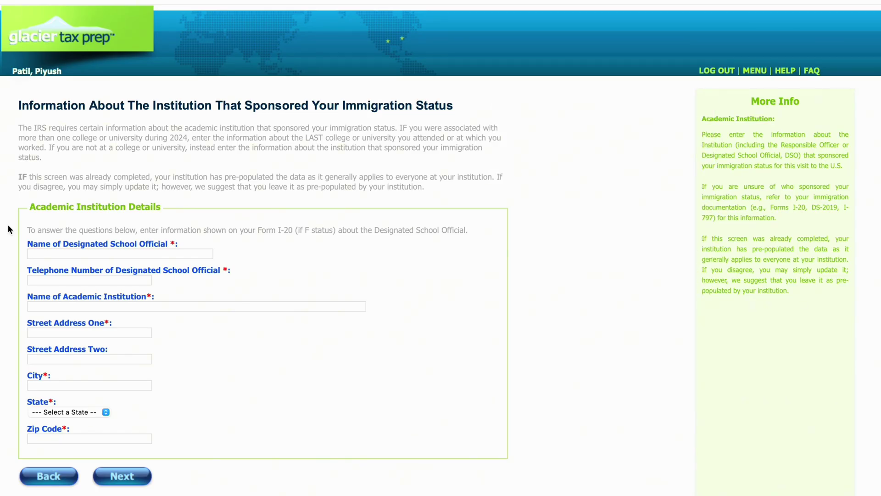
Enter the school official's name and phone number, and Purdue University as the institution
key(Tab)
key(Tab)
key(Tab)
text(Purdue University)
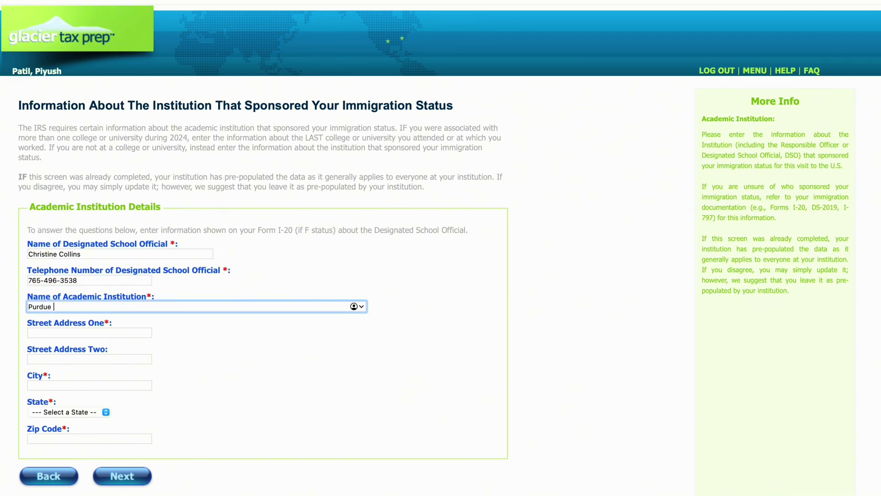
Fill in Purdue's street address, city, Indiana state and zip code, then continue
key(Tab)
text(155 South Grant Street)
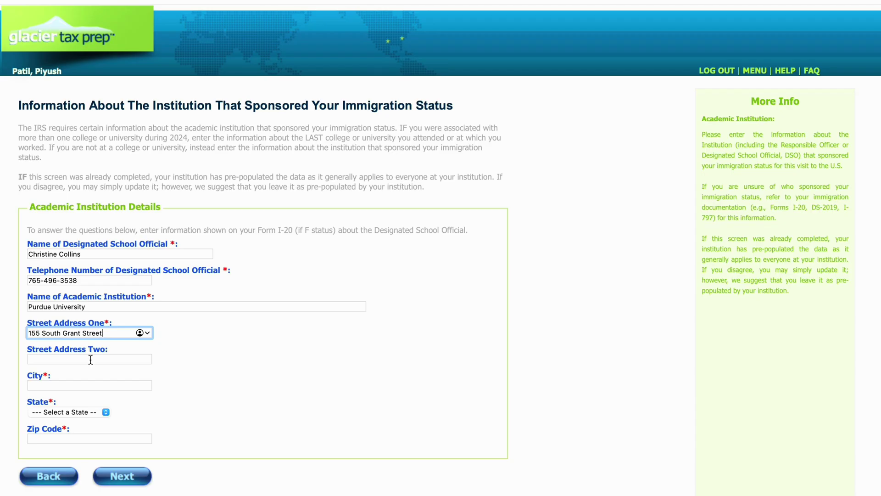
click(89, 359)
text(Young Hall Room 525)
click(81, 381)
text(West Lafayette)
click(71, 411)
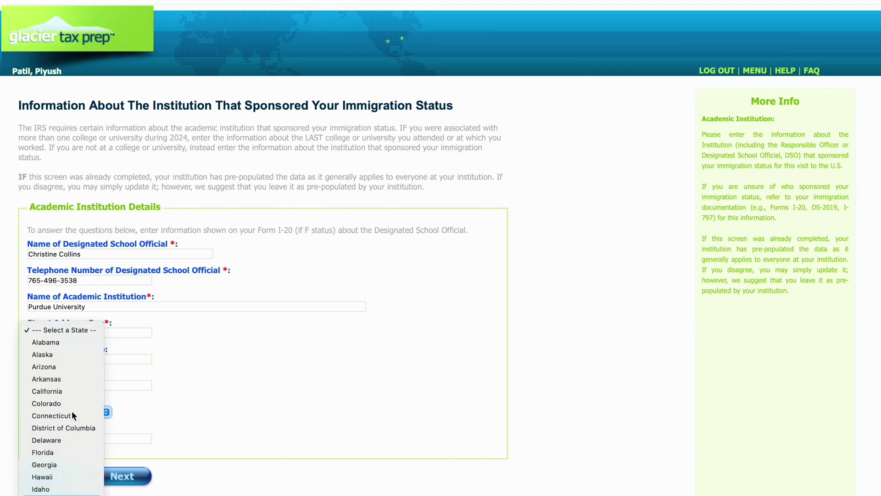
click(63, 450)
key(Tab)
text(47907)
click(97, 418)
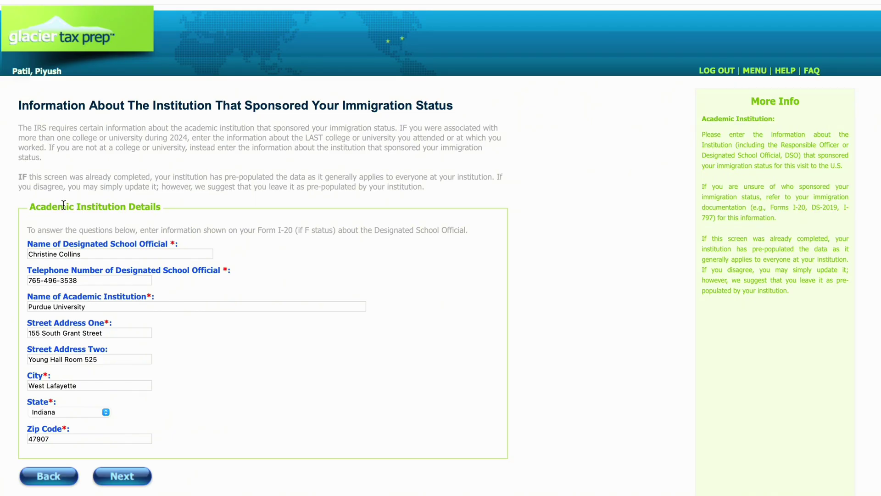
click(121, 478)
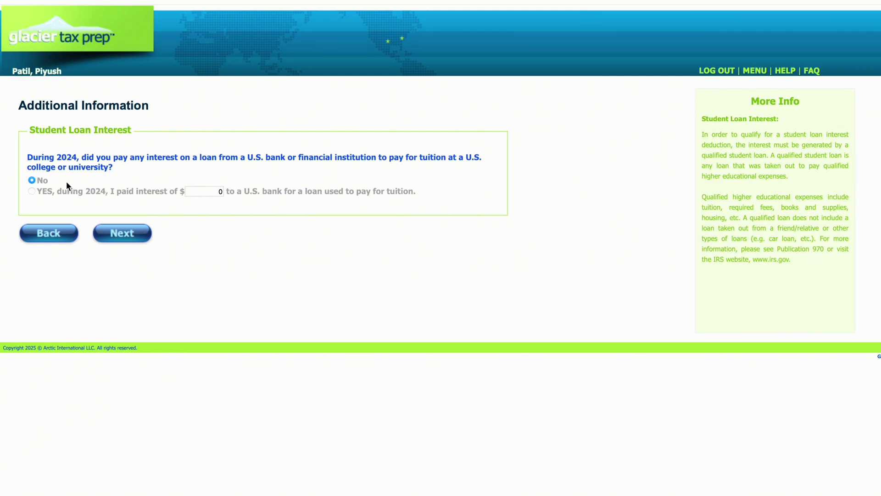
Answer No to student loan interest, review the Additional Information answers, and proceed
click(130, 234)
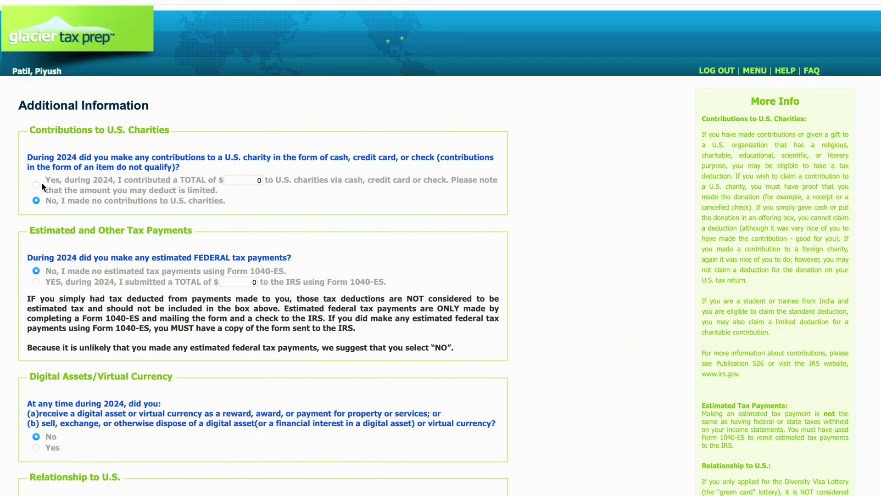
scroll(41, 182, down, 2)
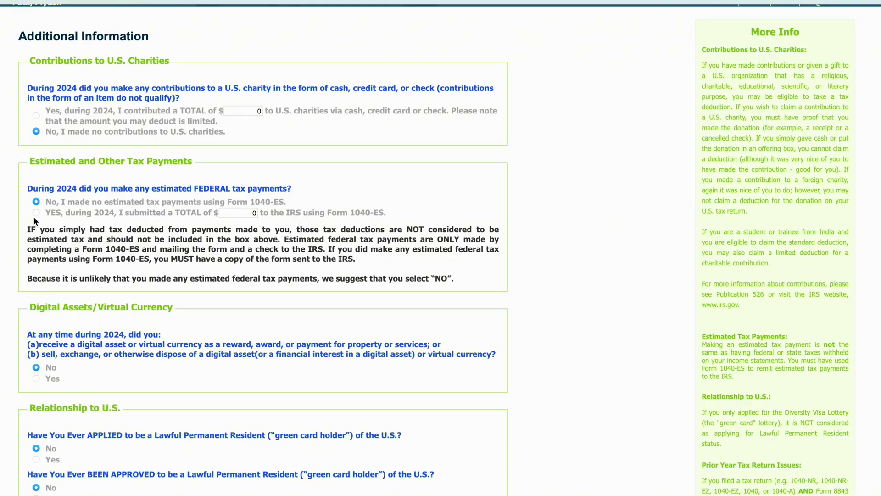
scroll(34, 214, down, 4)
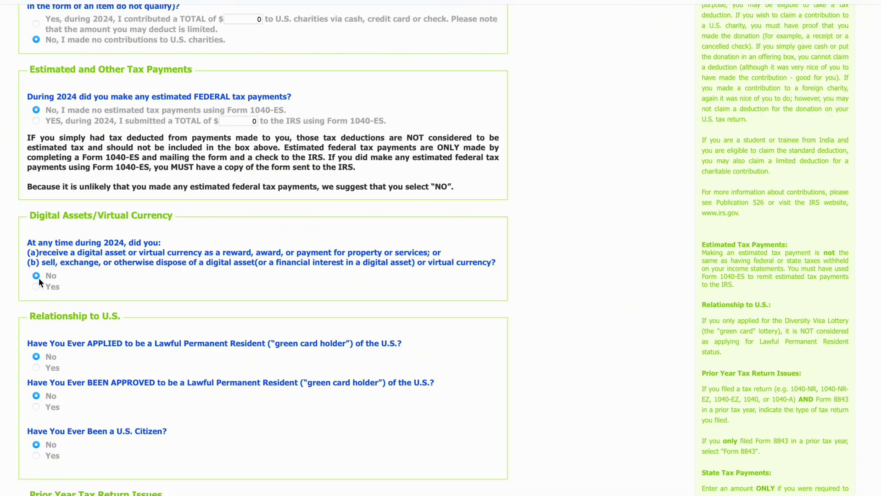
scroll(39, 279, down, 4)
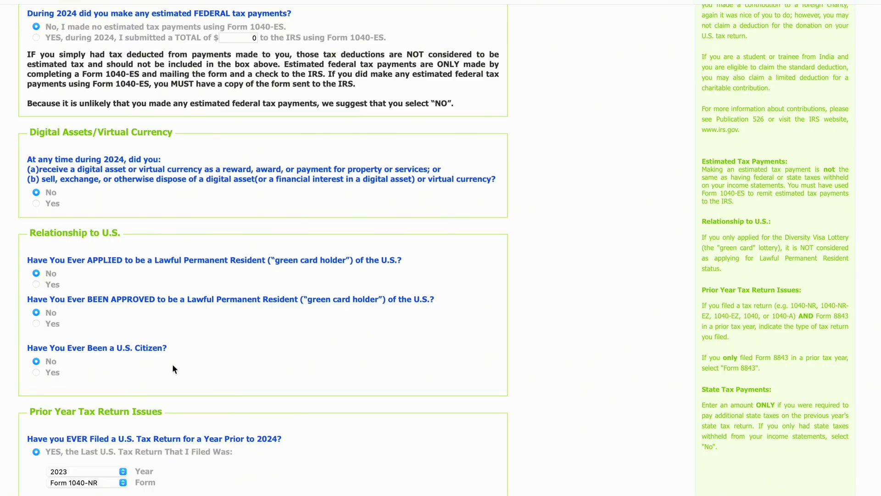
scroll(173, 367, down, 5)
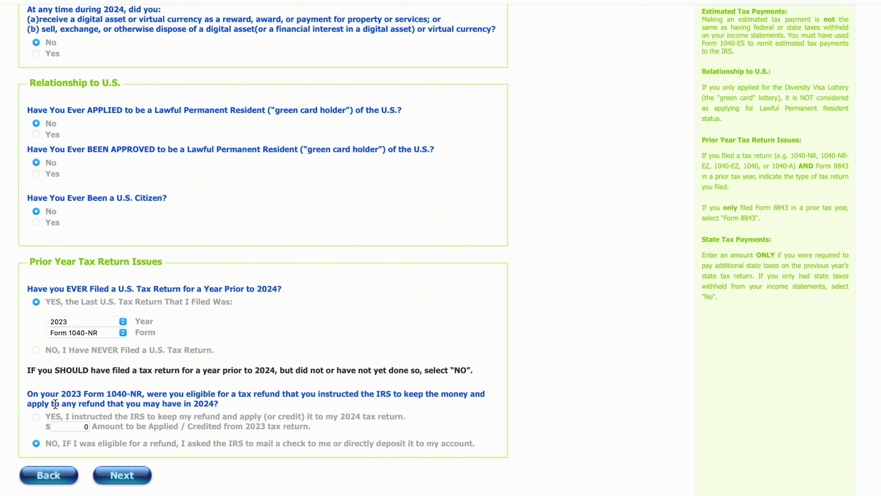
click(122, 480)
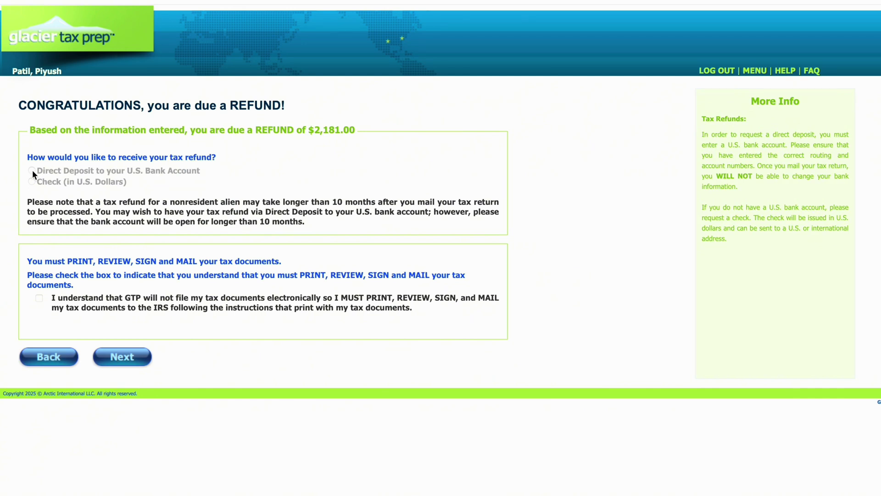
Choose direct deposit to a savings account and acknowledge mailing the printed documents
click(33, 170)
click(160, 312)
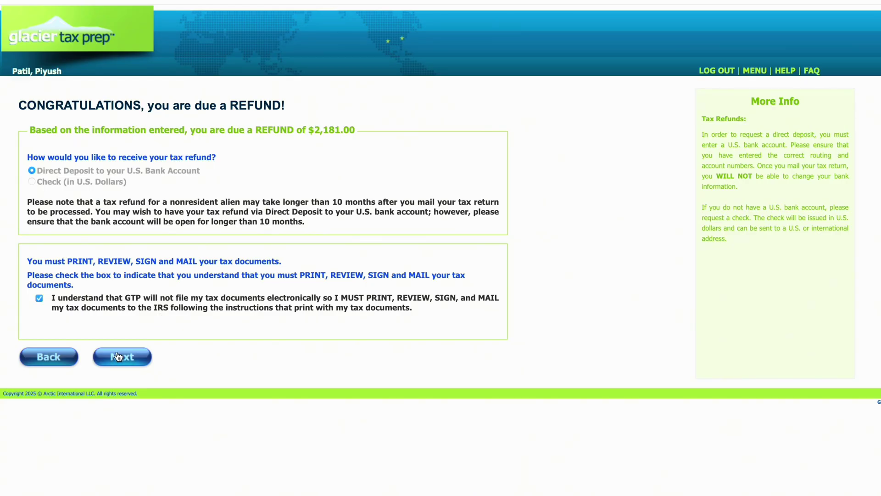
click(118, 356)
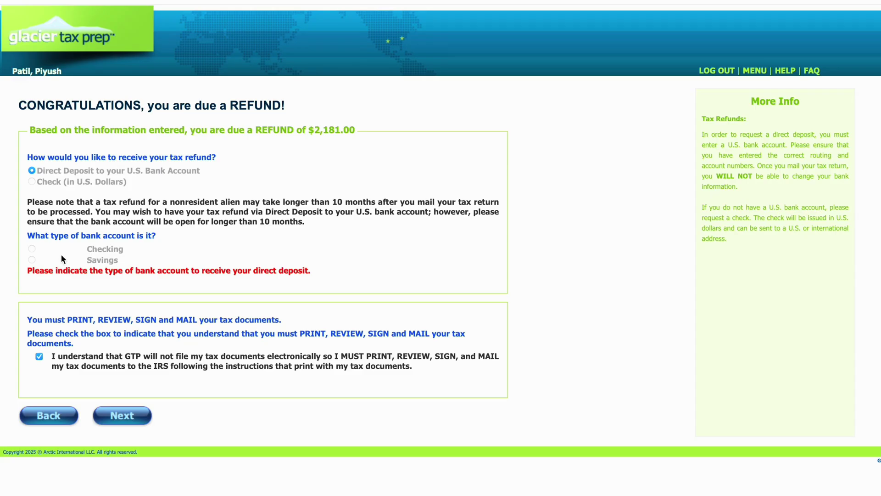
click(32, 259)
click(118, 421)
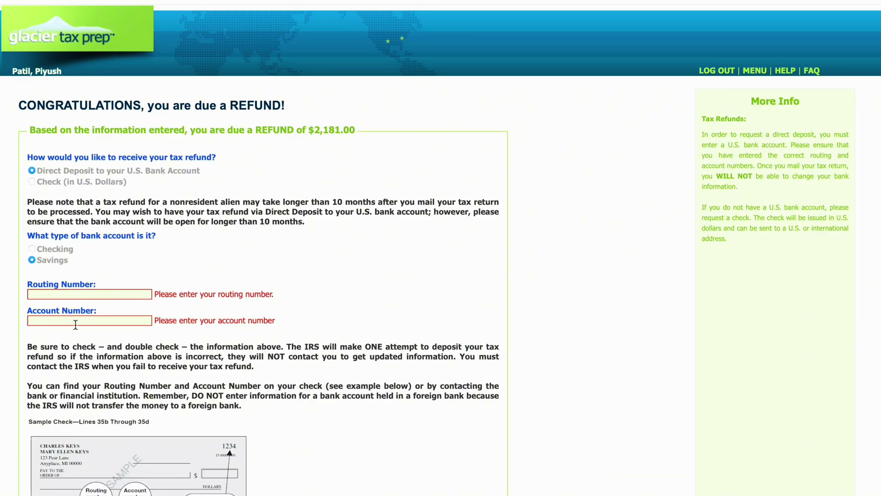
Enter the bank routing and account numbers, then report no F-2 dependents
click(62, 298)
text(12345678)
key(Tab)
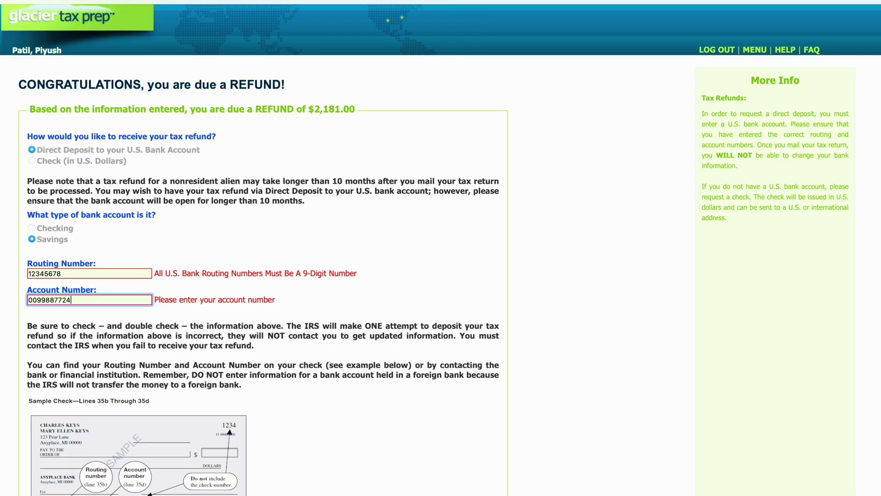
scroll(115, 219, down, 3)
click(115, 219)
text(9)
scroll(294, 259, down, 4)
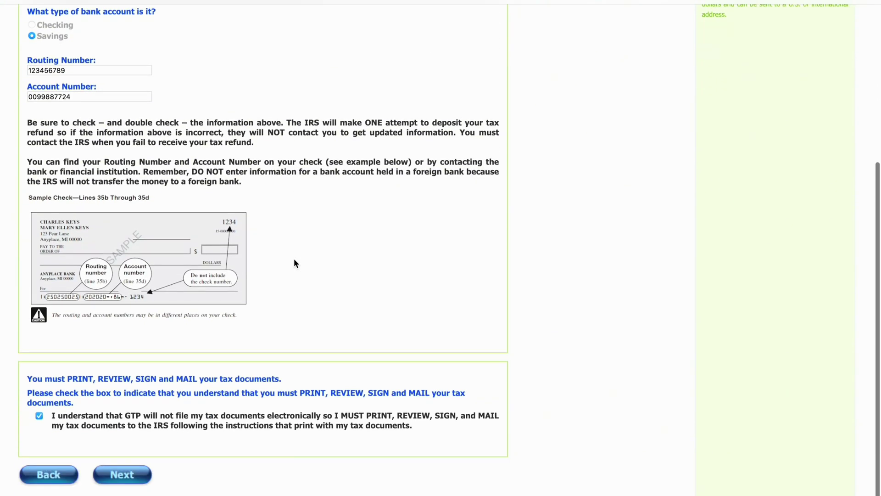
click(120, 478)
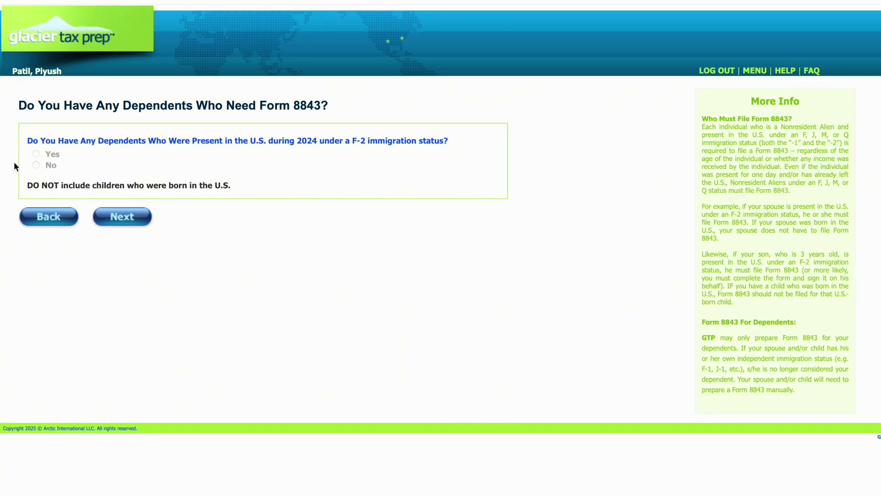
click(36, 166)
click(118, 219)
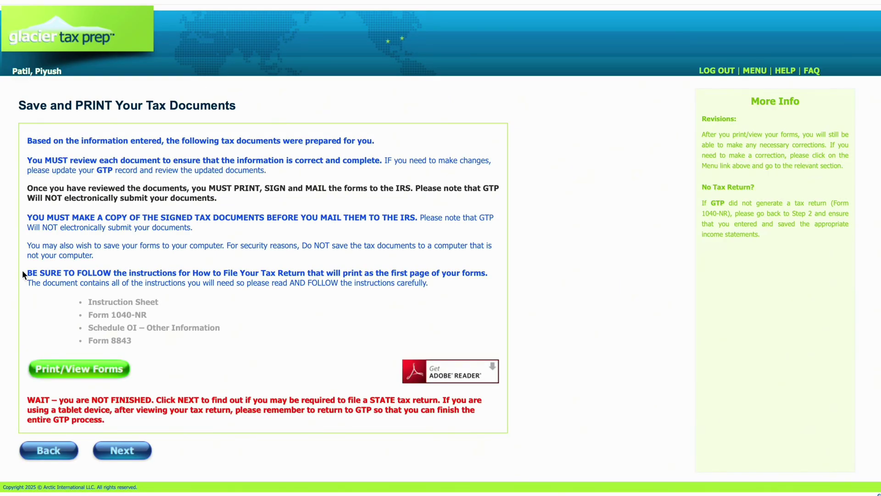
Open the prepared tax forms for printing, then finish the federal return
click(92, 370)
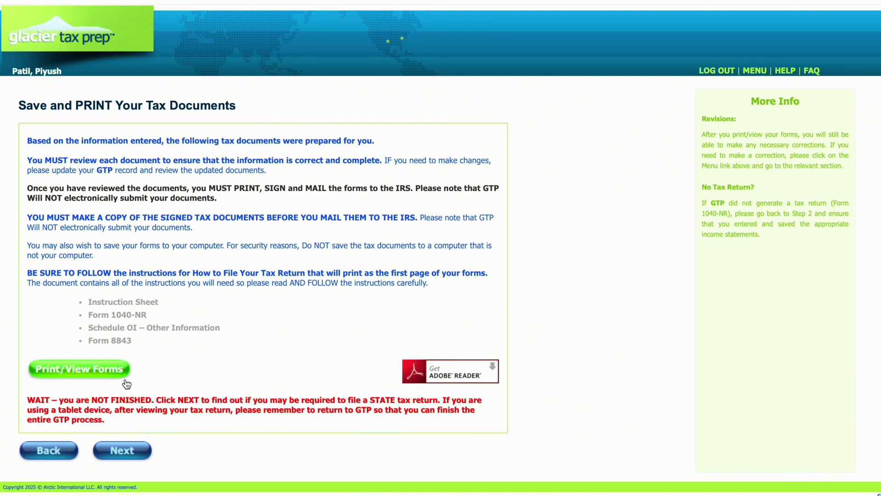
click(113, 459)
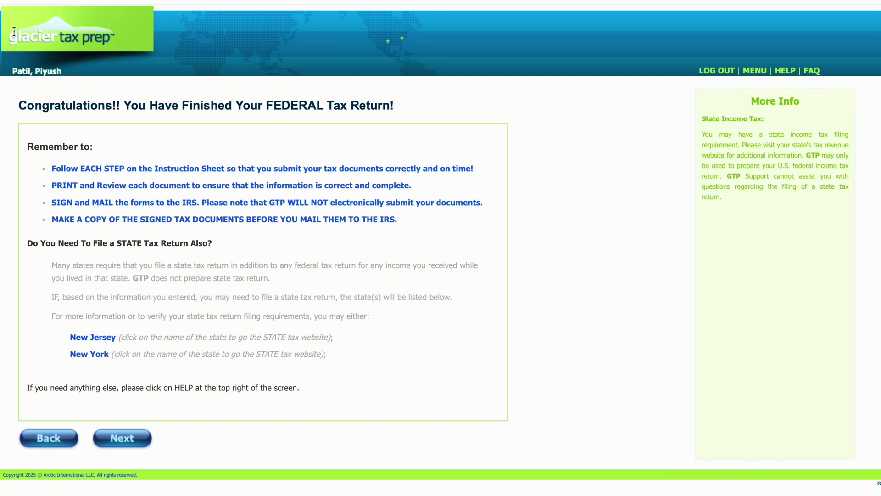
click(117, 444)
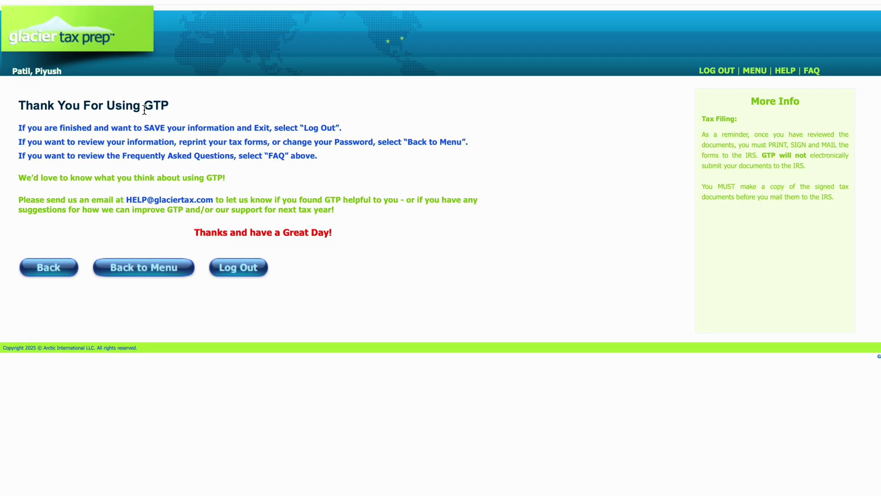